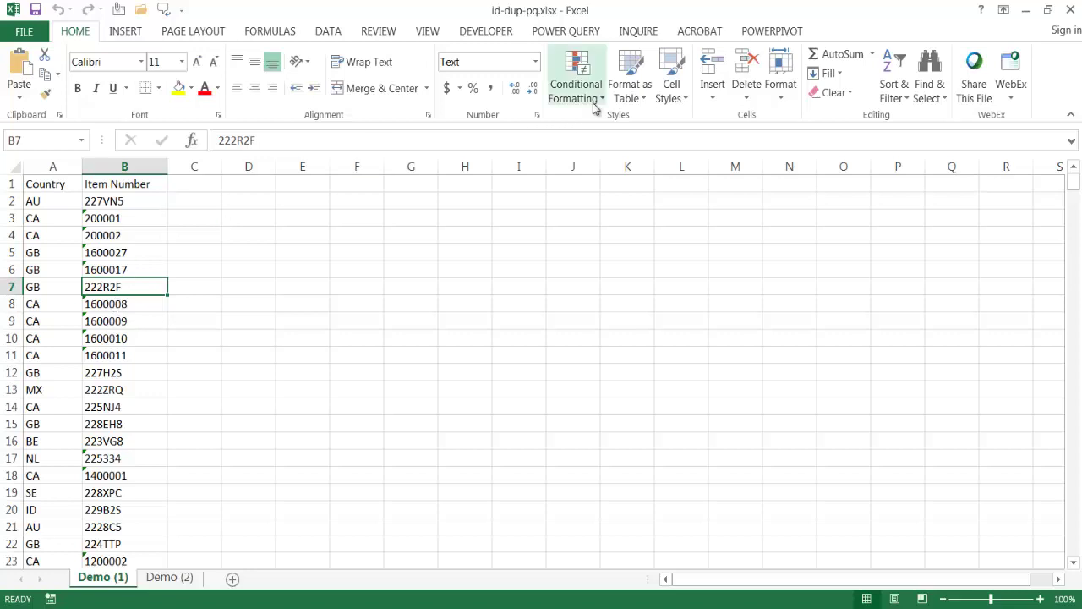
Highlight duplicate values in the Item Number column of the Demo (1) sheet with Light Red Fill with Dark Red Text
left_click(126, 184)
key("ctrl+shift+Down")
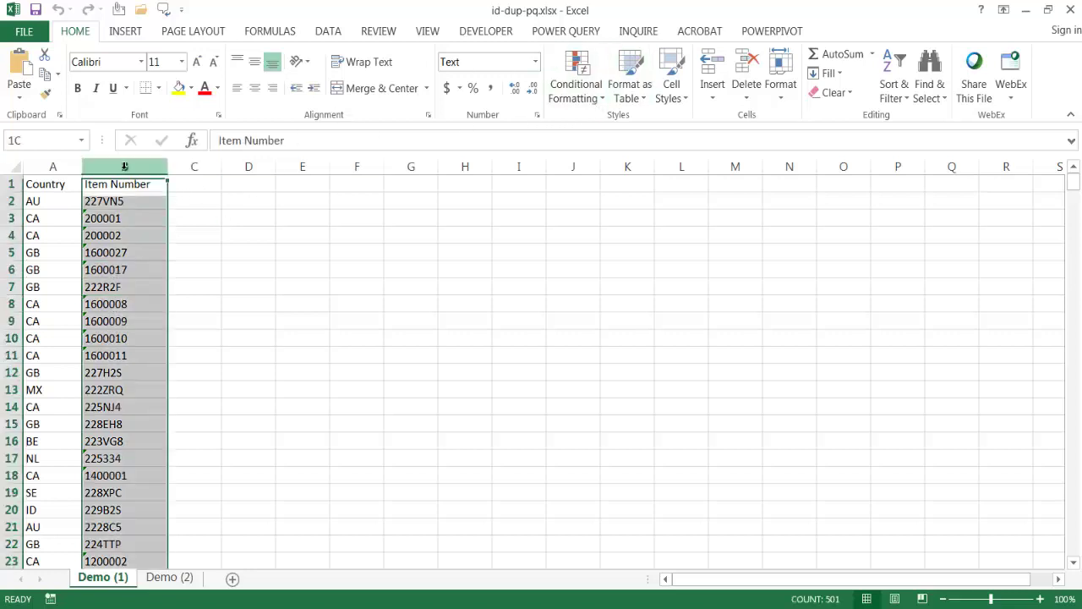
left_click(563, 106)
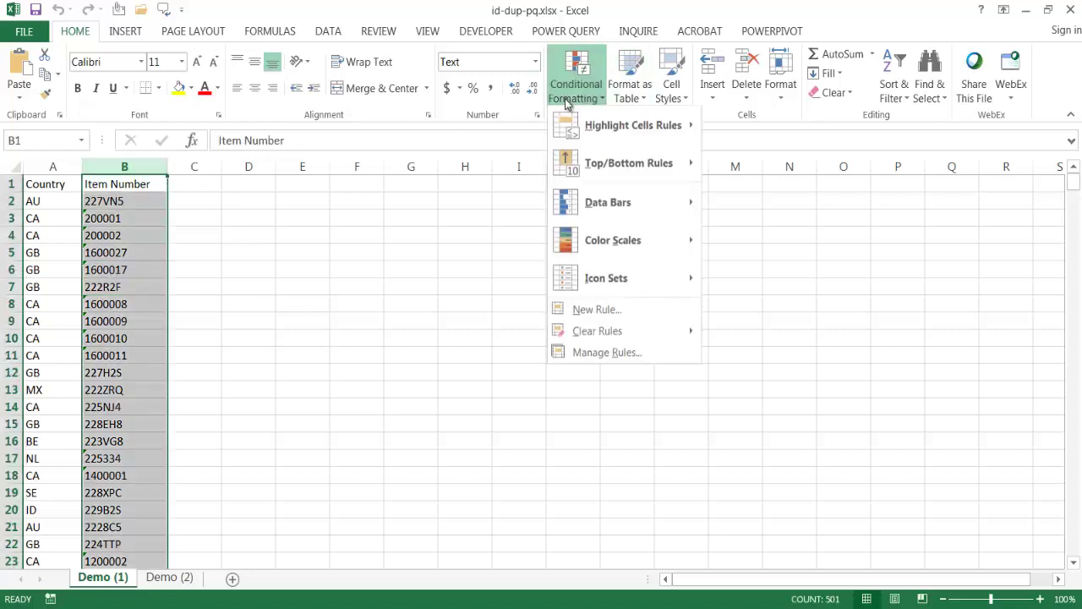
mouse_move(606, 135)
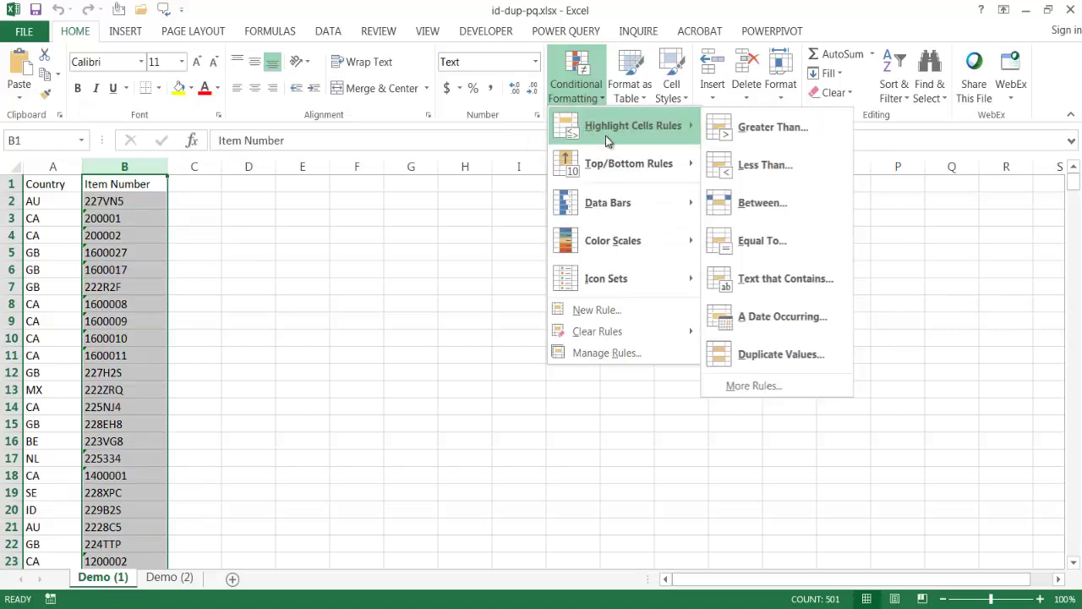
left_click(780, 354)
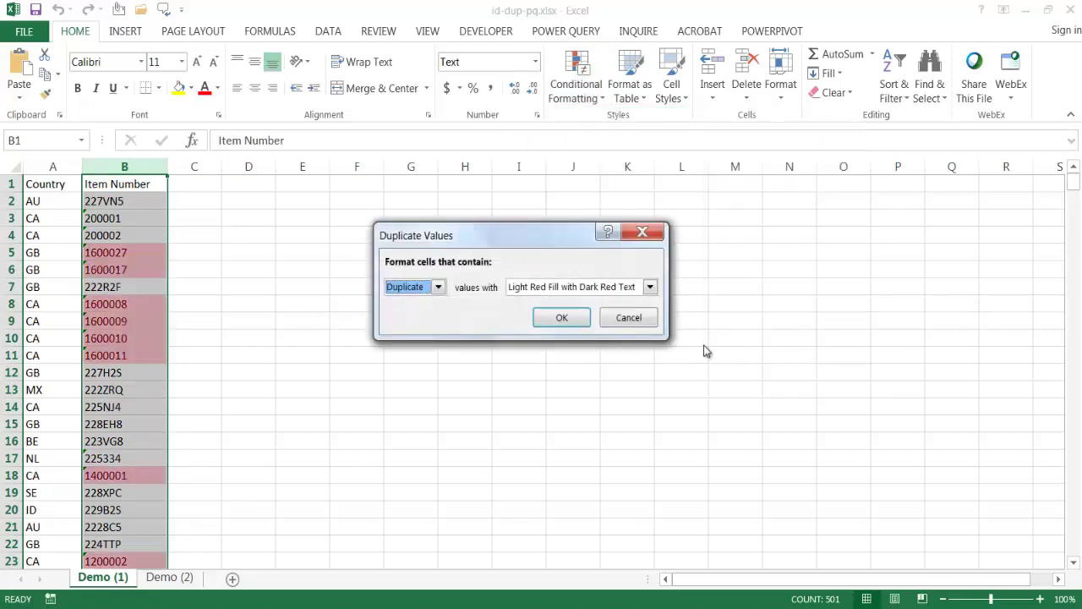
left_click(561, 318)
left_click(121, 254)
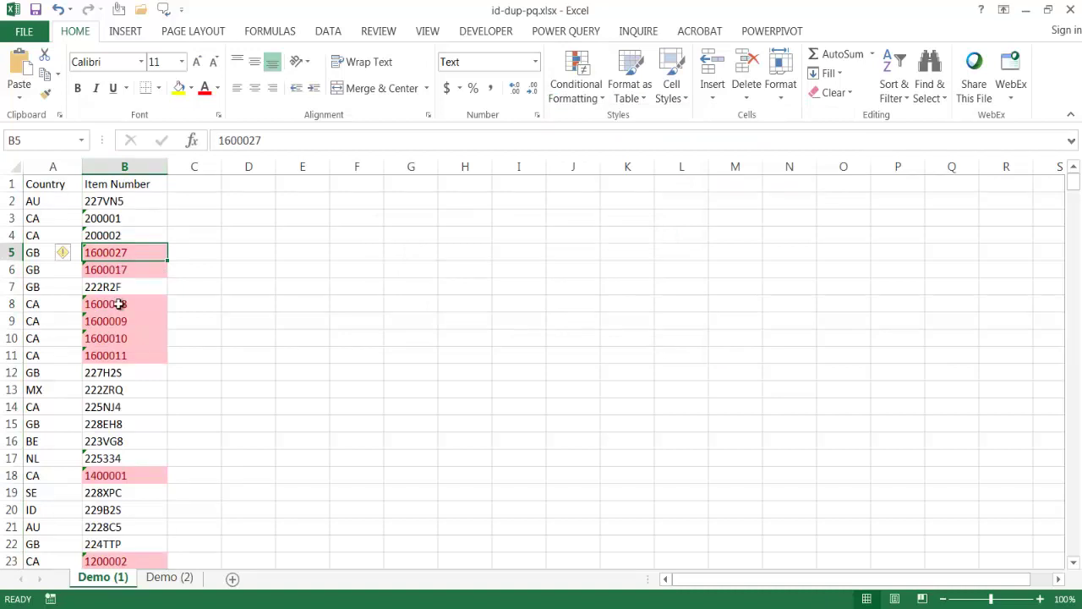
left_click(121, 304)
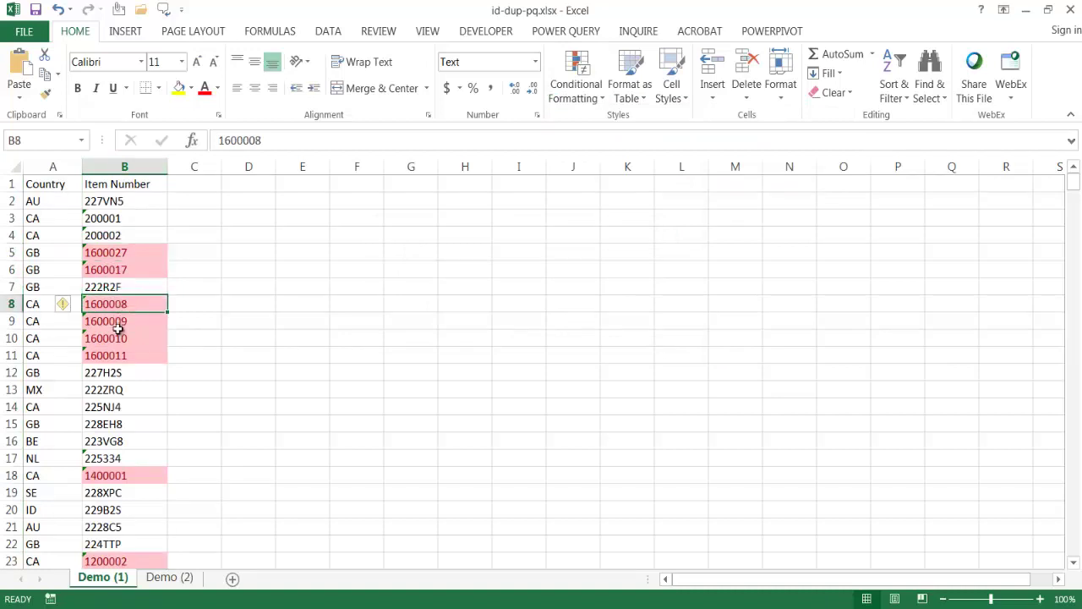
Add filters to the Demo (1) data and sort the Item Number column from A to Z
left_click(74, 252)
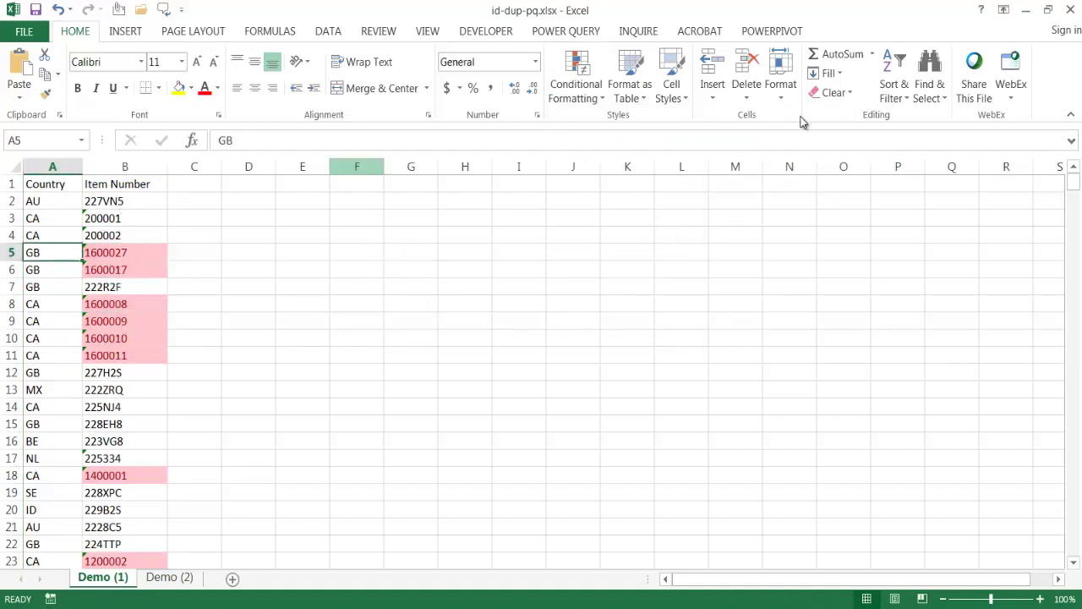
left_click(895, 100)
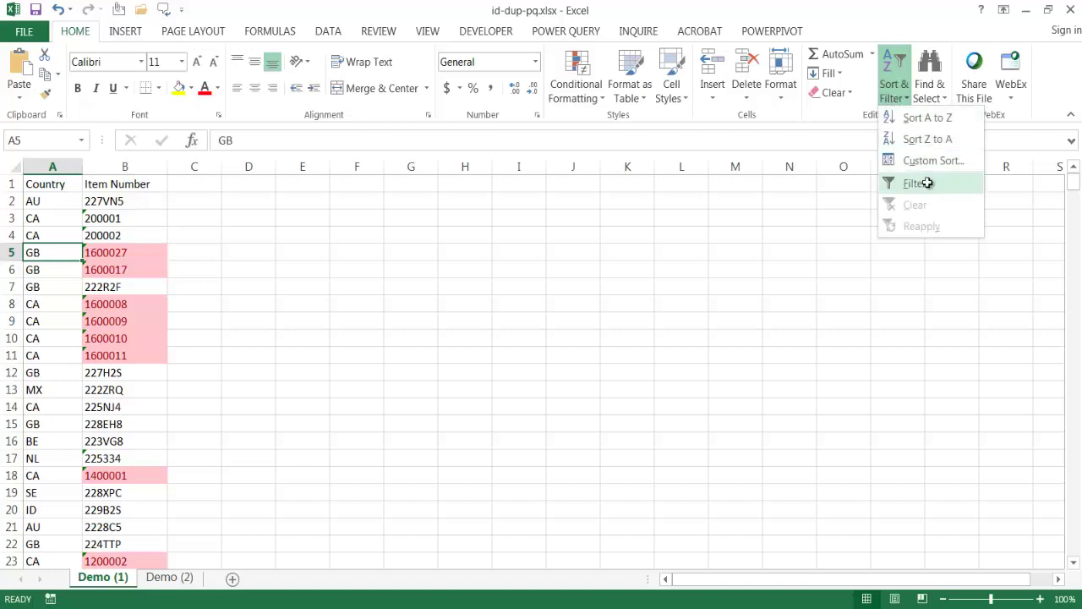
left_click(924, 182)
left_click(161, 187)
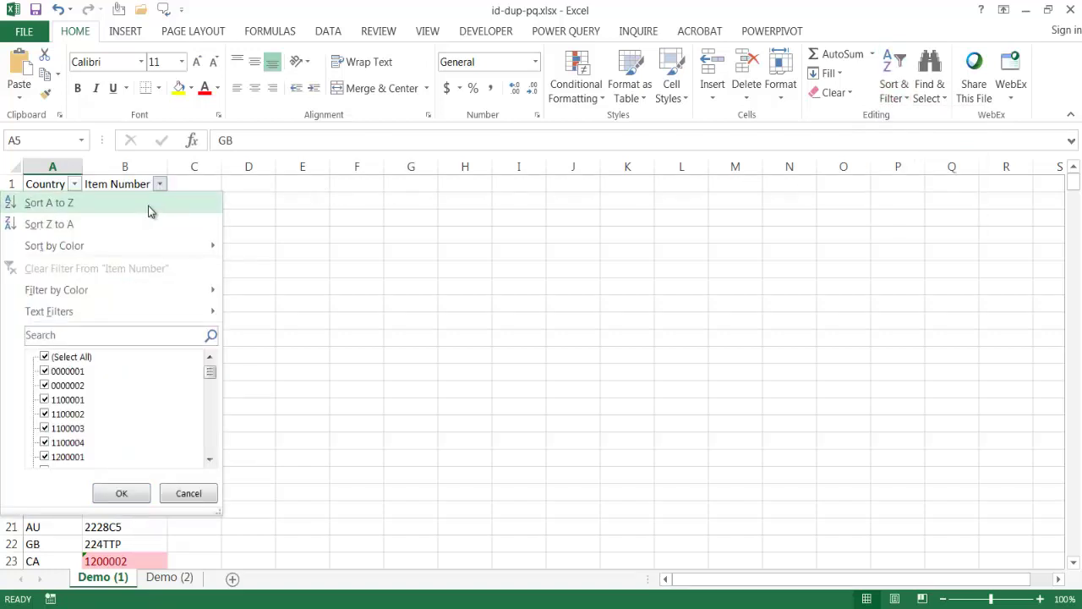
left_click(147, 205)
Examine the grouped duplicate item numbers in the sorted Demo (1) list, from the first rows down to the last row
left_click(139, 207)
left_click(132, 217)
left_click(129, 249)
left_click(126, 269)
left_click(126, 339)
left_click(114, 356)
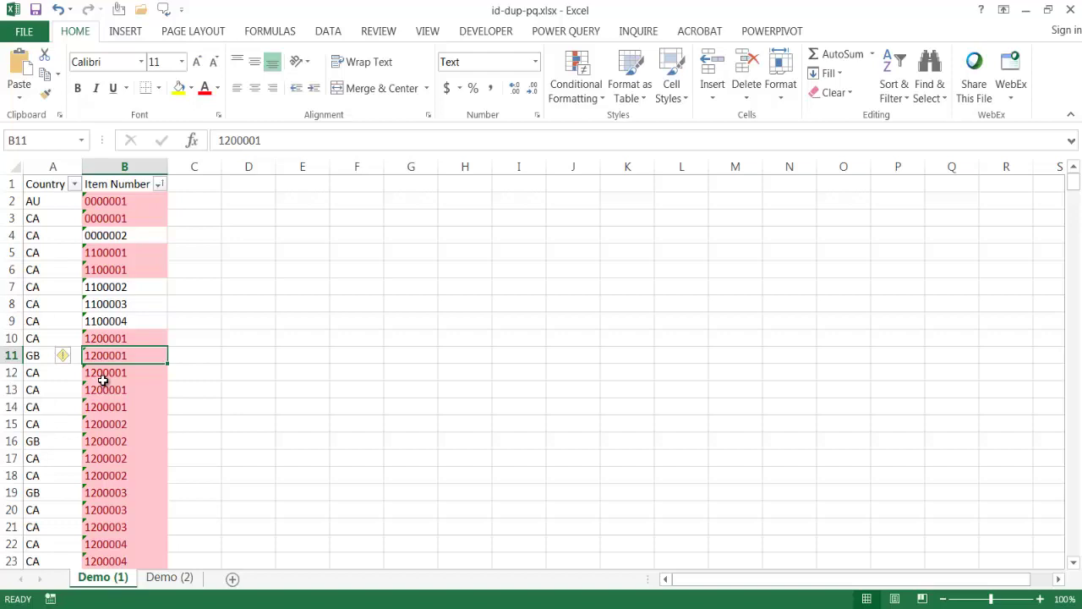
key("ctrl+Down")
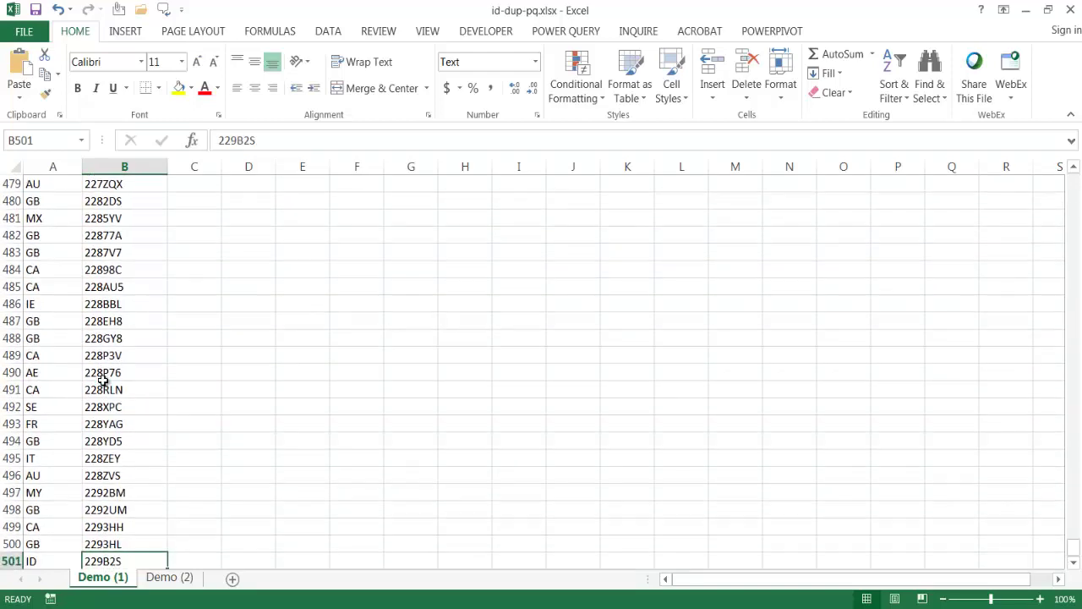
key("ctrl+Up")
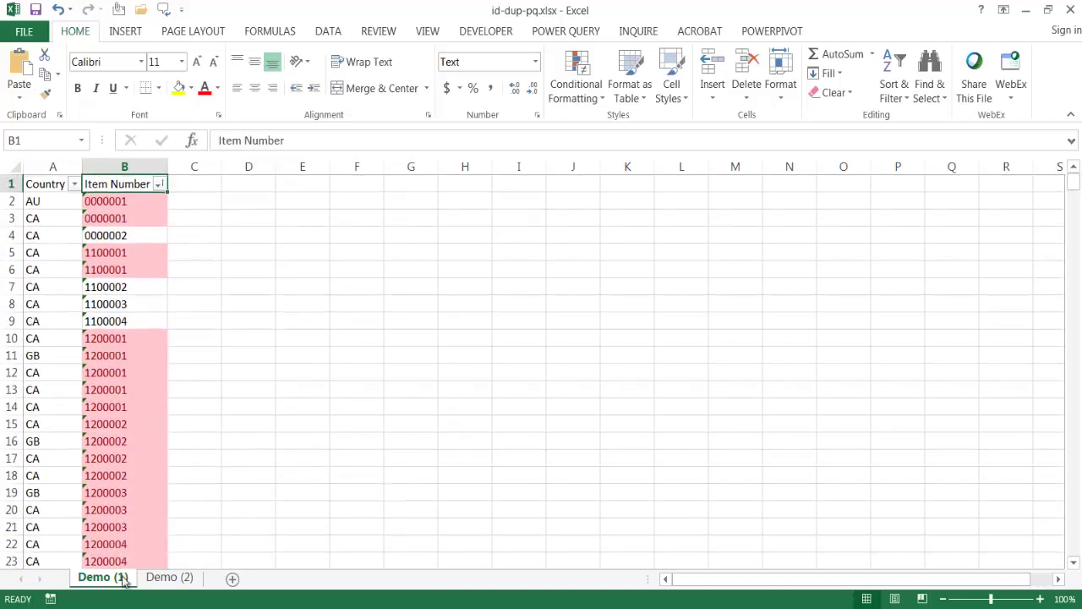
Switch to the Demo (2) sheet and check how far its Country column data extends
left_click(169, 578)
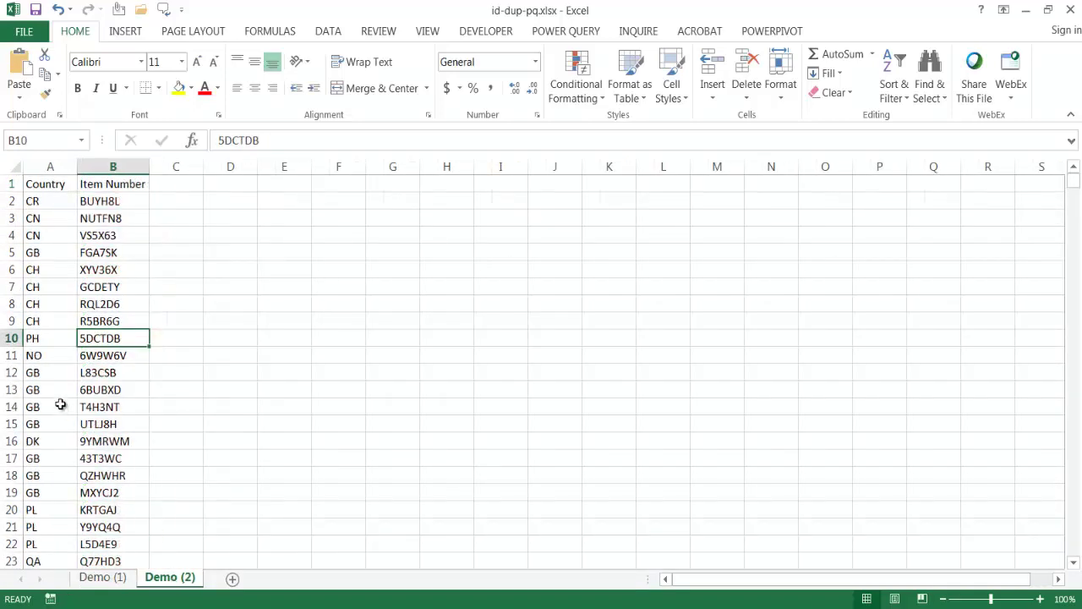
key("ctrl+Home")
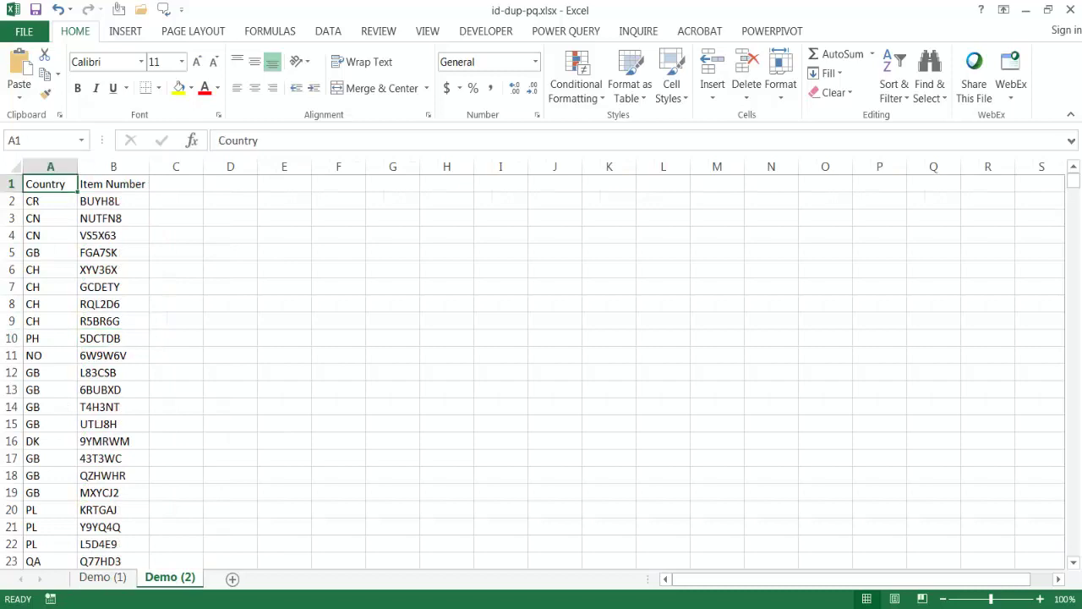
key("ctrl+Down")
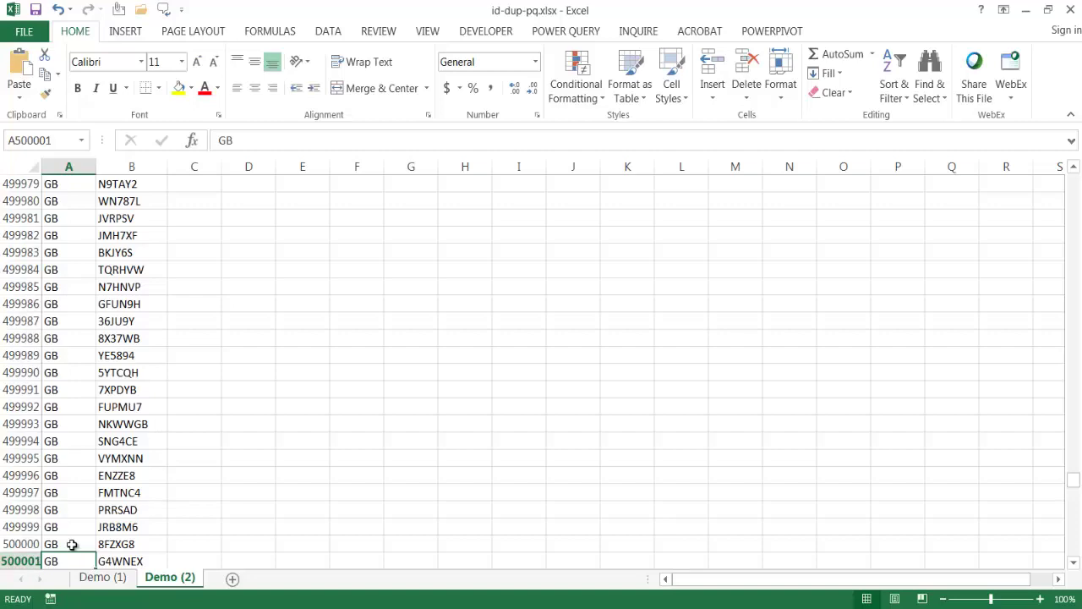
key("ctrl+Up")
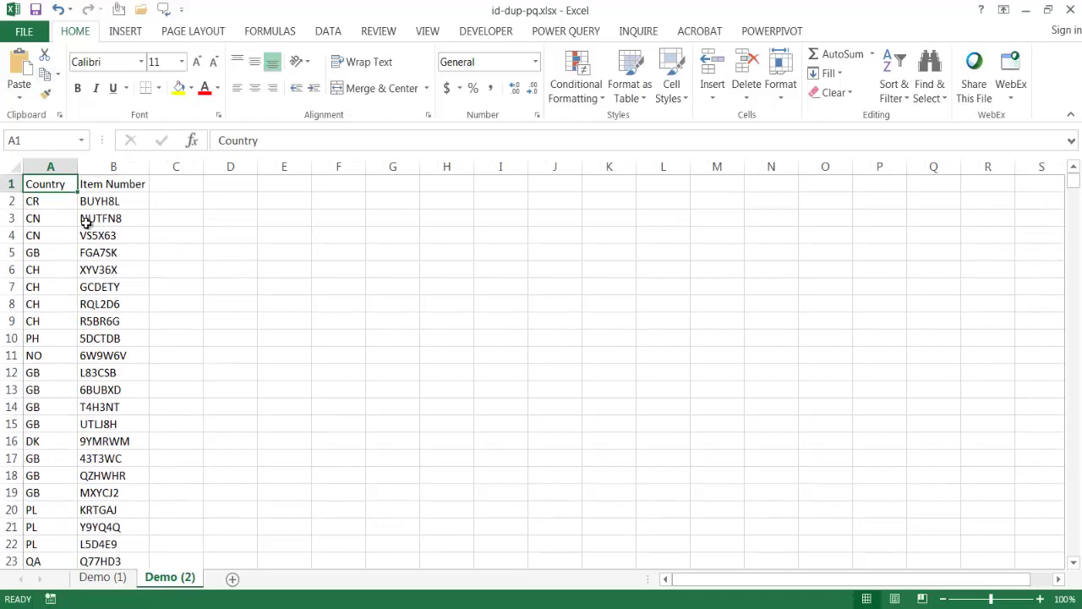
Highlight duplicate values in the Item Number column of the Demo (2) sheet with Light Red Fill with Dark Red Text
left_click(113, 166)
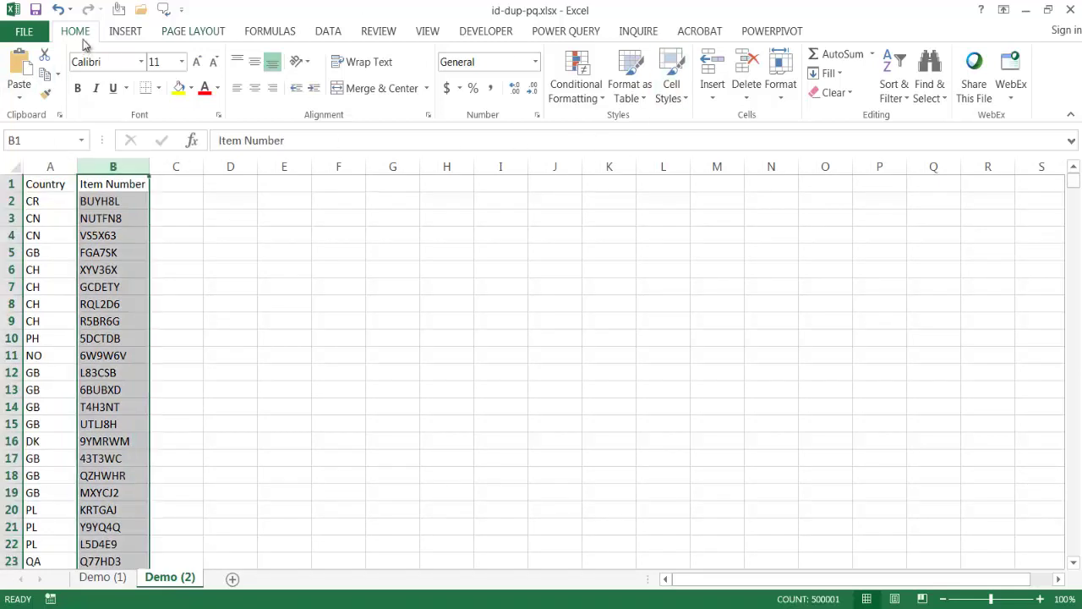
left_click(578, 86)
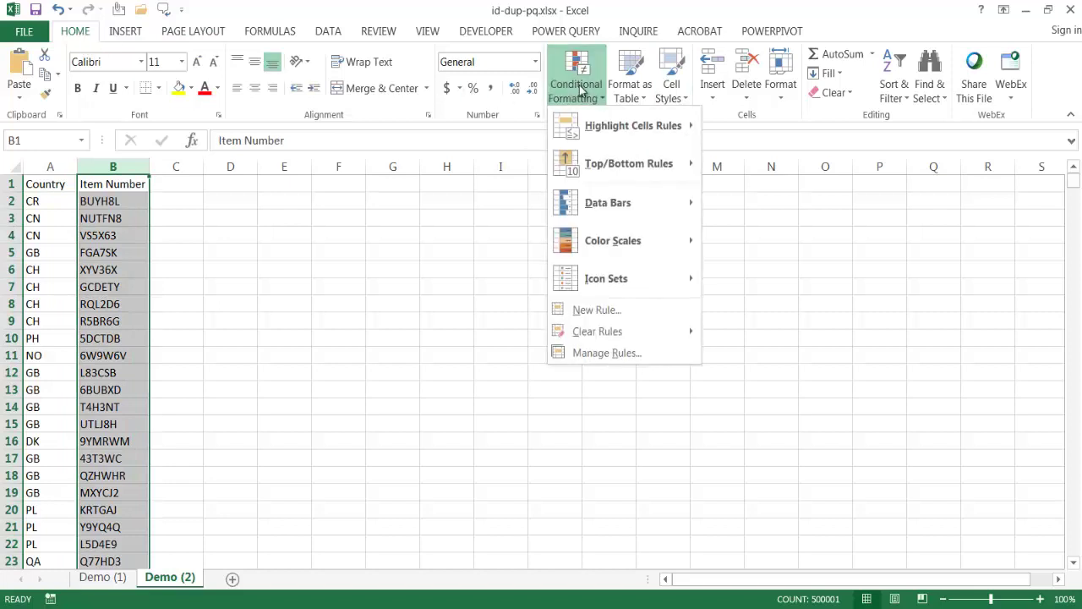
mouse_move(628, 122)
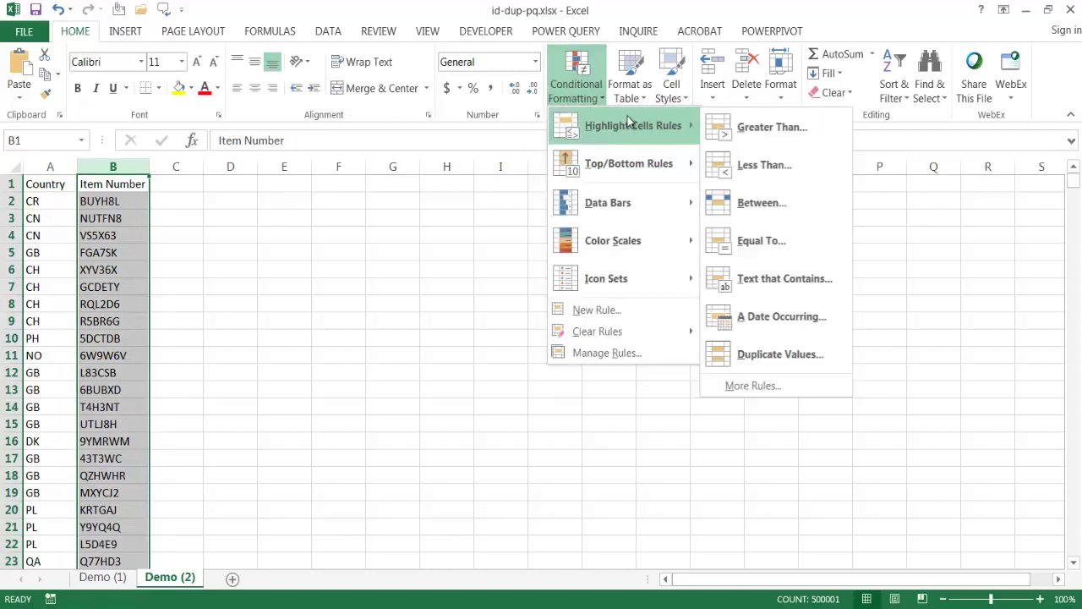
left_click(812, 350)
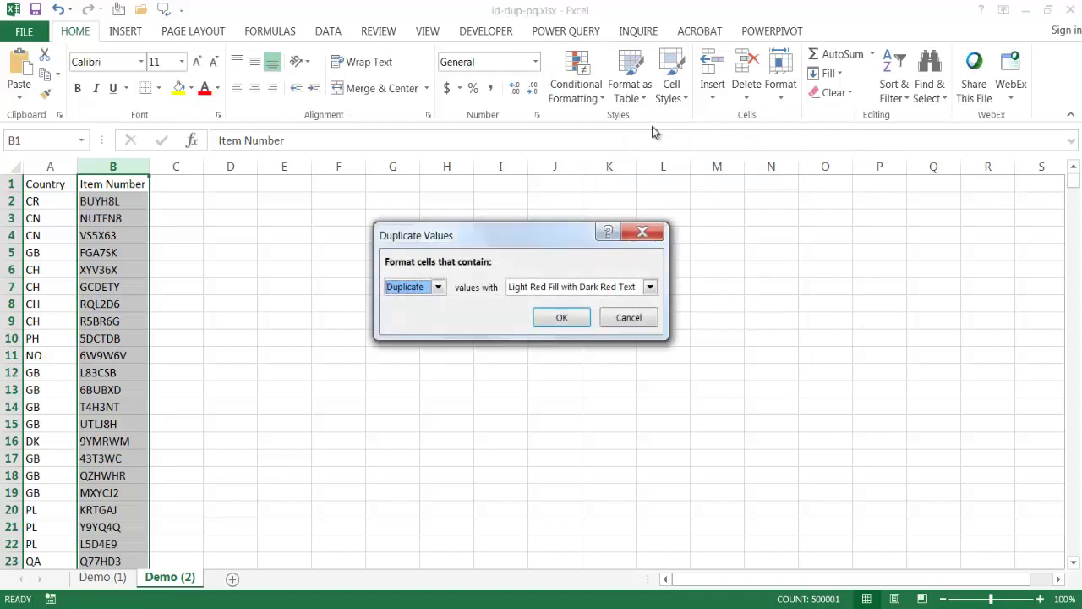
left_click(563, 319)
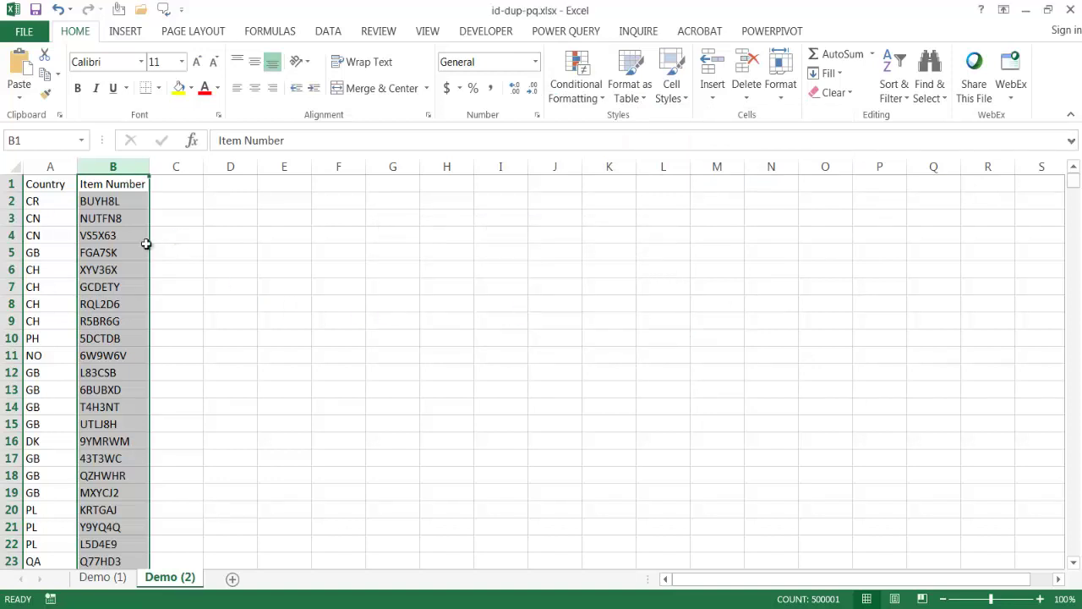
scroll(121, 288, "down", 1)
scroll(122, 287, "down", 4)
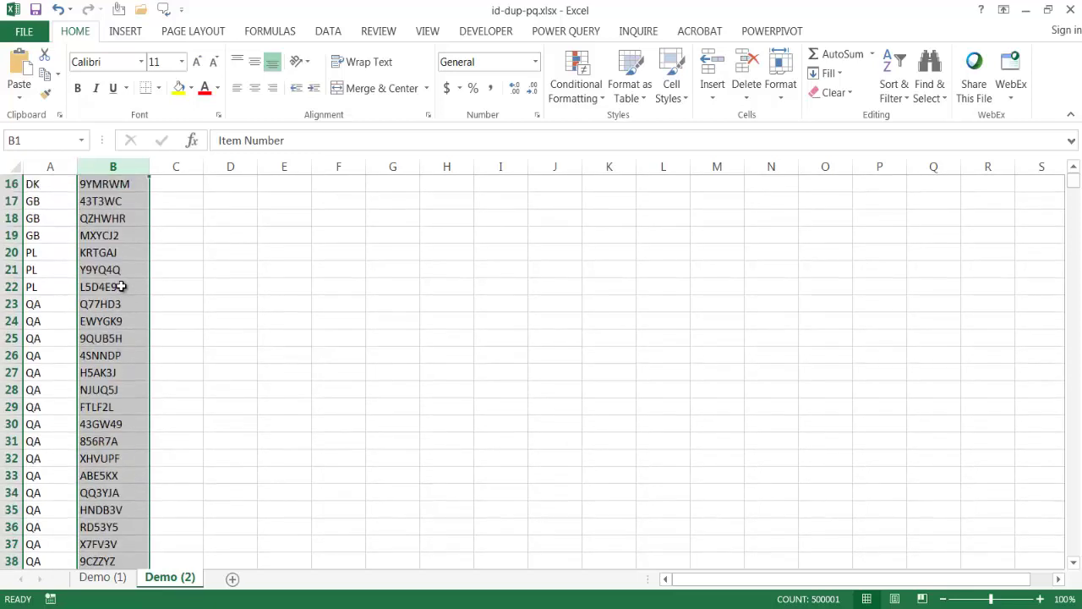
scroll(123, 300, "down", 7)
scroll(123, 303, "up", 12)
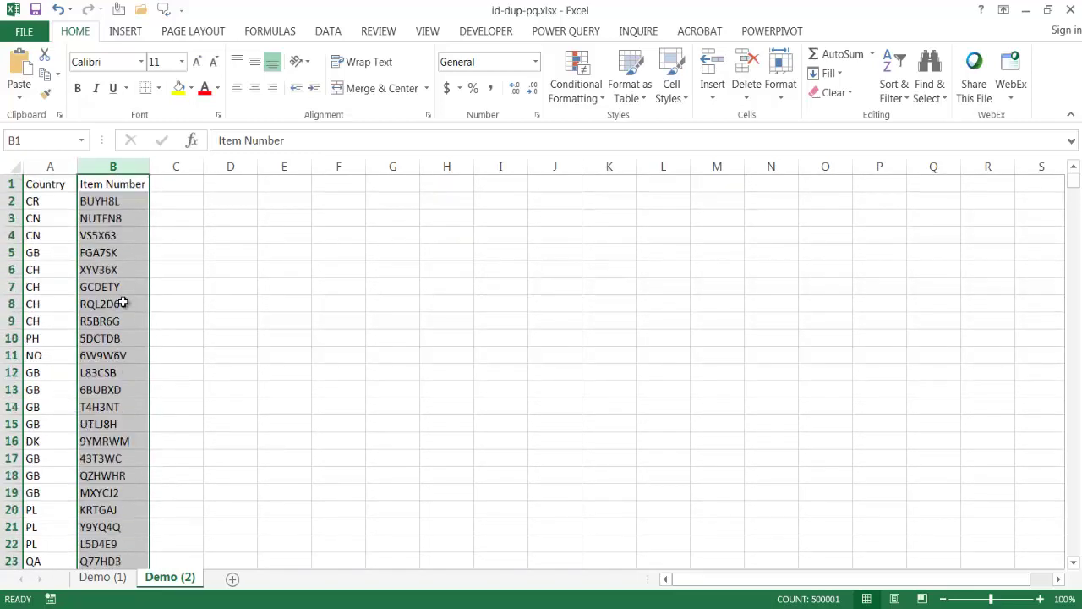
Add filters to the Demo (2) data headers and try to open the filter options of the Item Number column
left_click(124, 302)
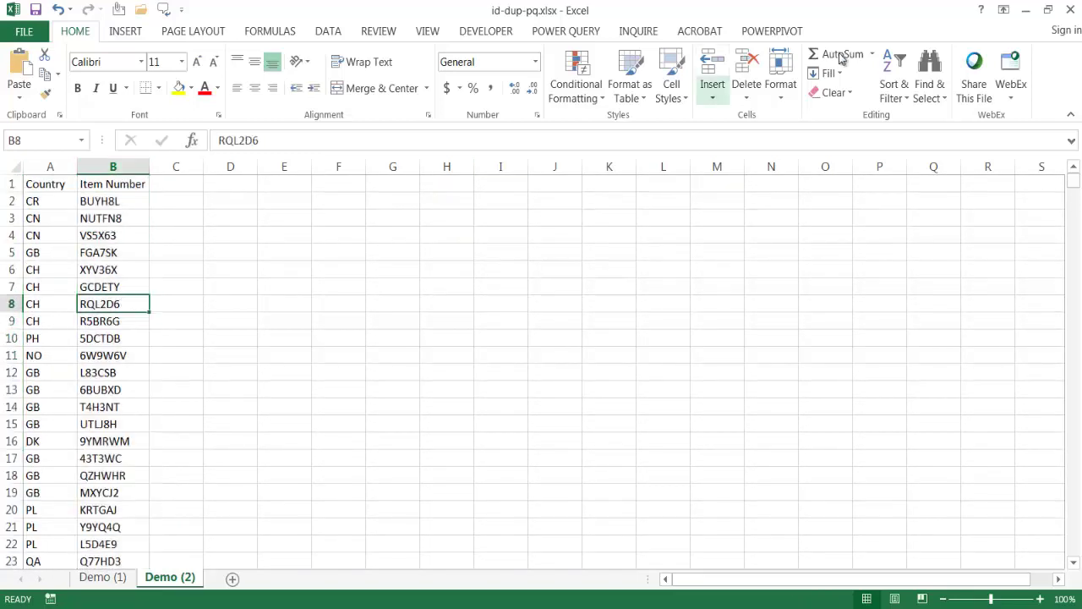
key("ctrl+Home")
key("ctrl+shift+l")
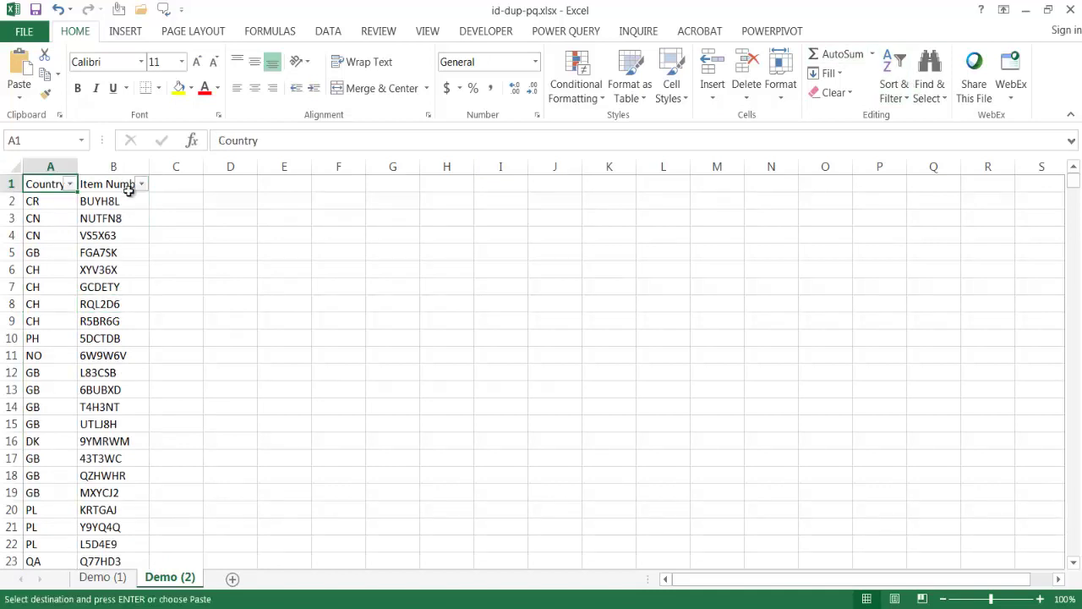
left_click(141, 184)
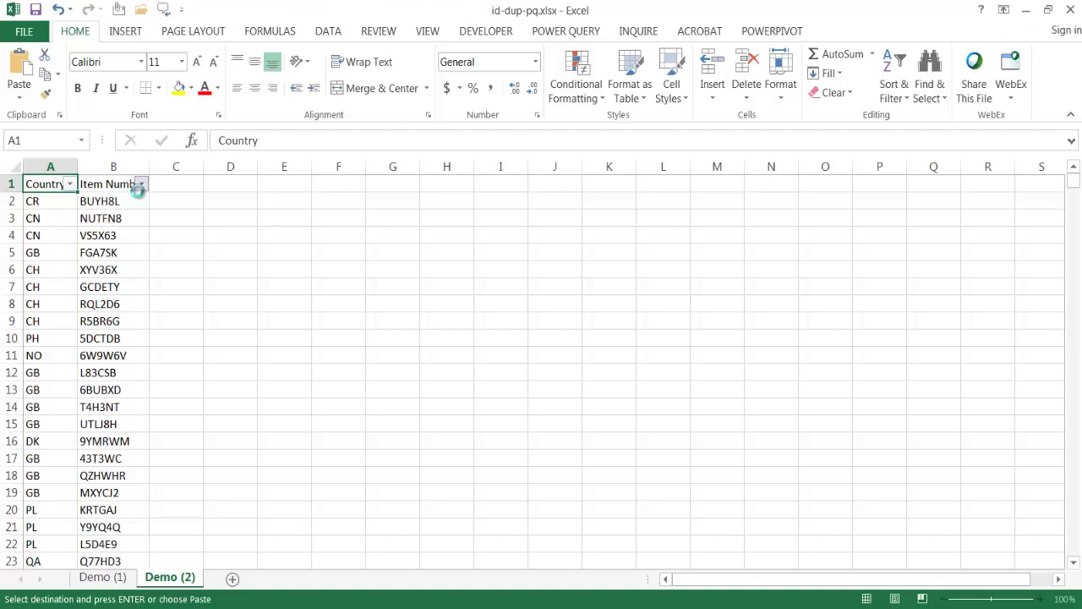
left_click(138, 192)
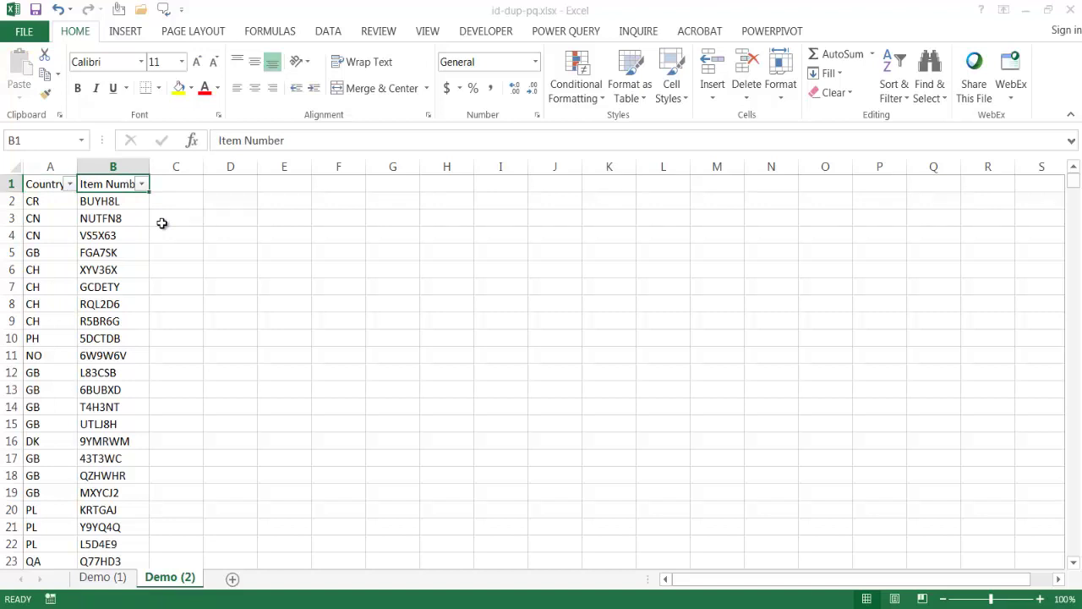
Find all cells containing 1600081 in the Demo (2) sheet and go to the occurrence in cell B407744
key("ctrl+f")
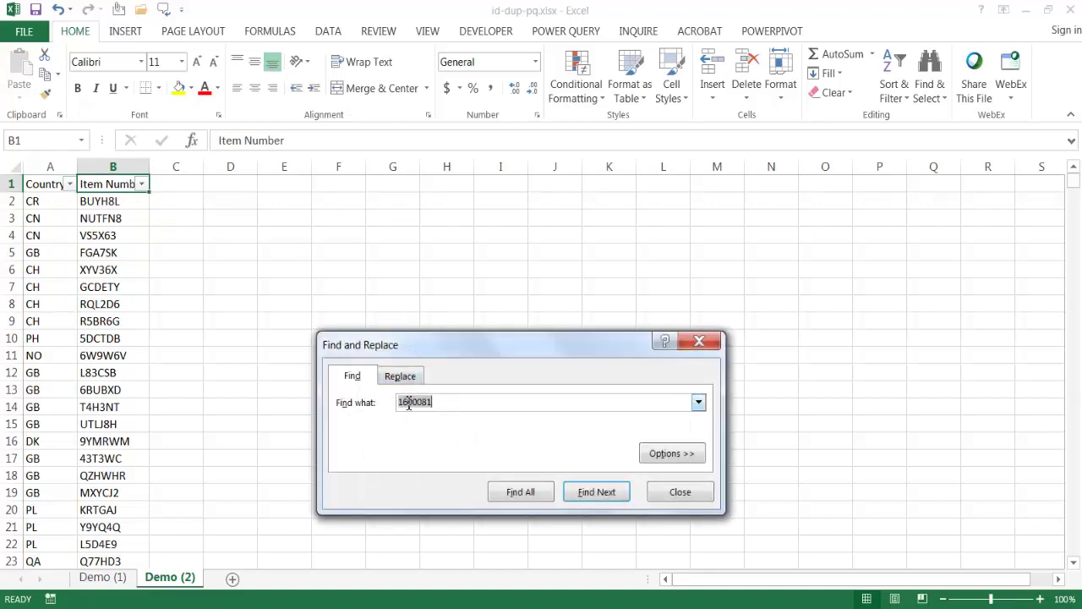
left_click(520, 492)
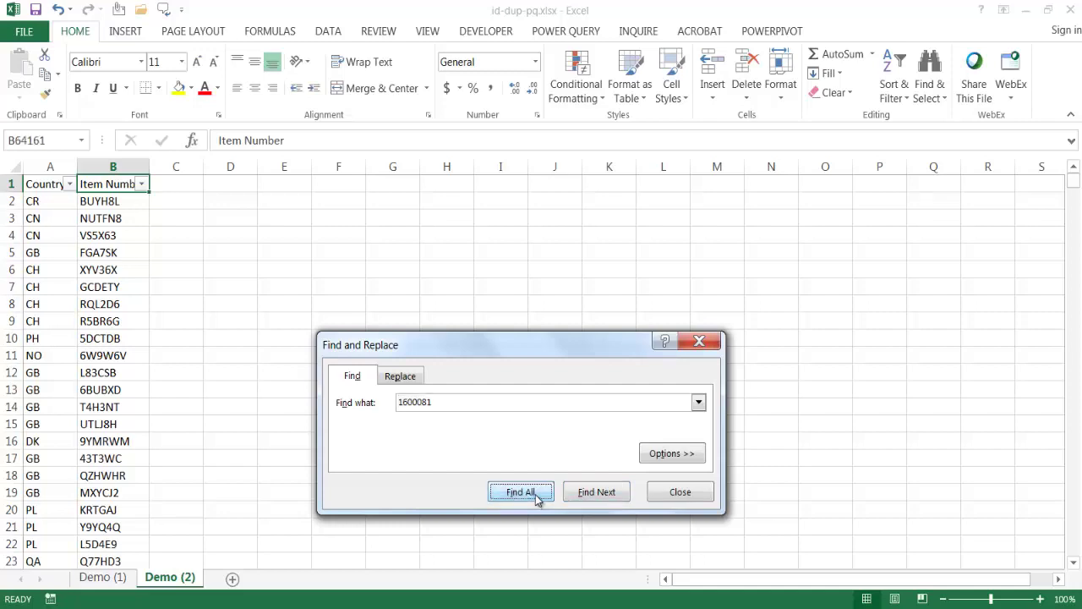
left_click_drag(552, 346, 547, 169)
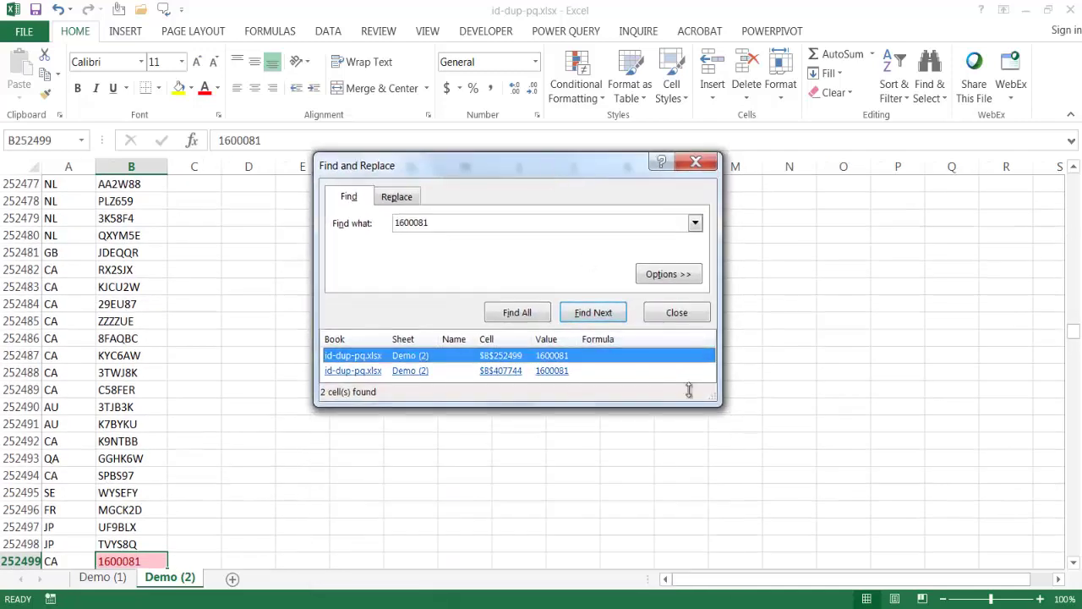
left_click_drag(732, 414, 786, 453)
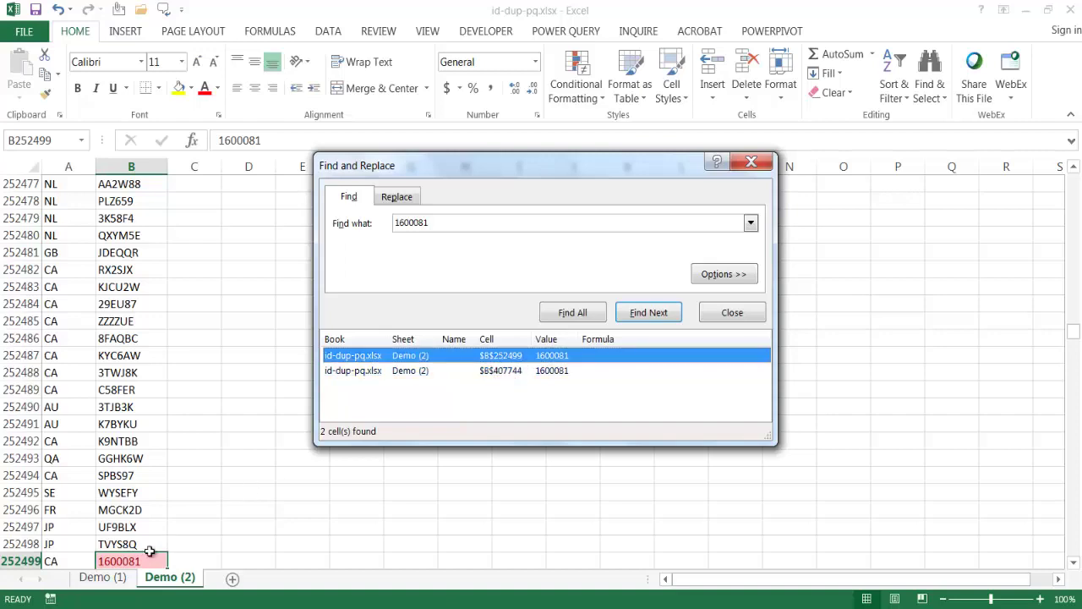
left_click(503, 374)
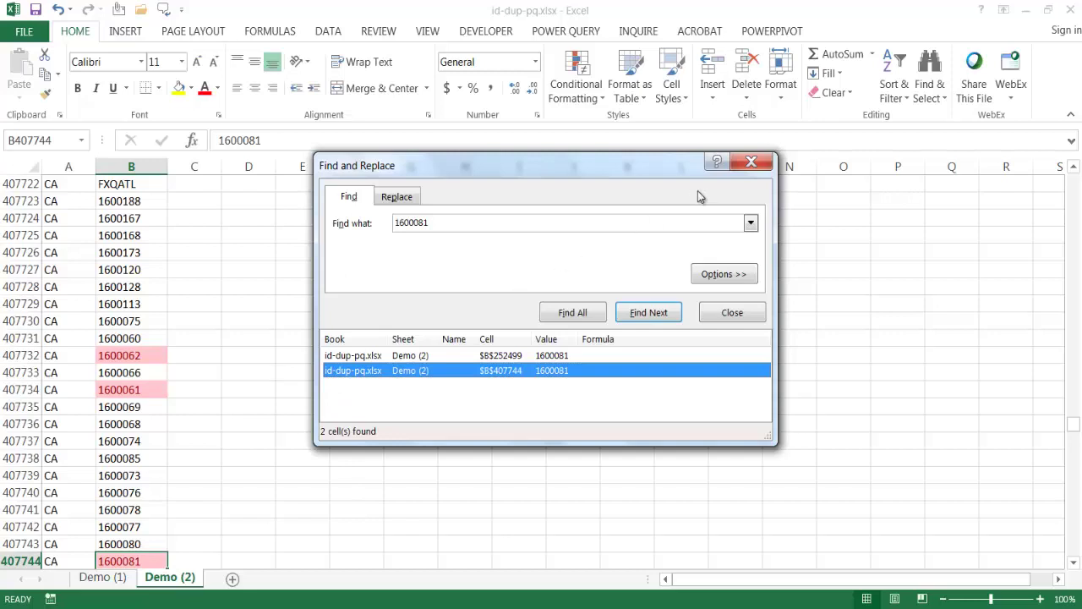
left_click(752, 161)
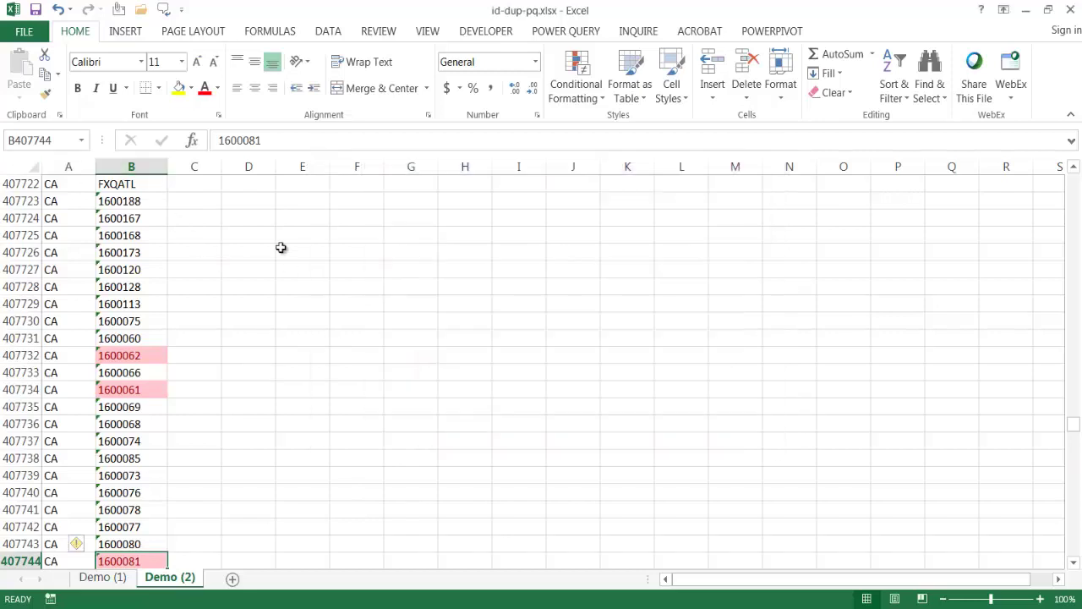
Return to cell A1 of the Demo (2) sheet and show the Power Query commands
left_click_drag(1070, 424, 751, 327)
key("ctrl+Home")
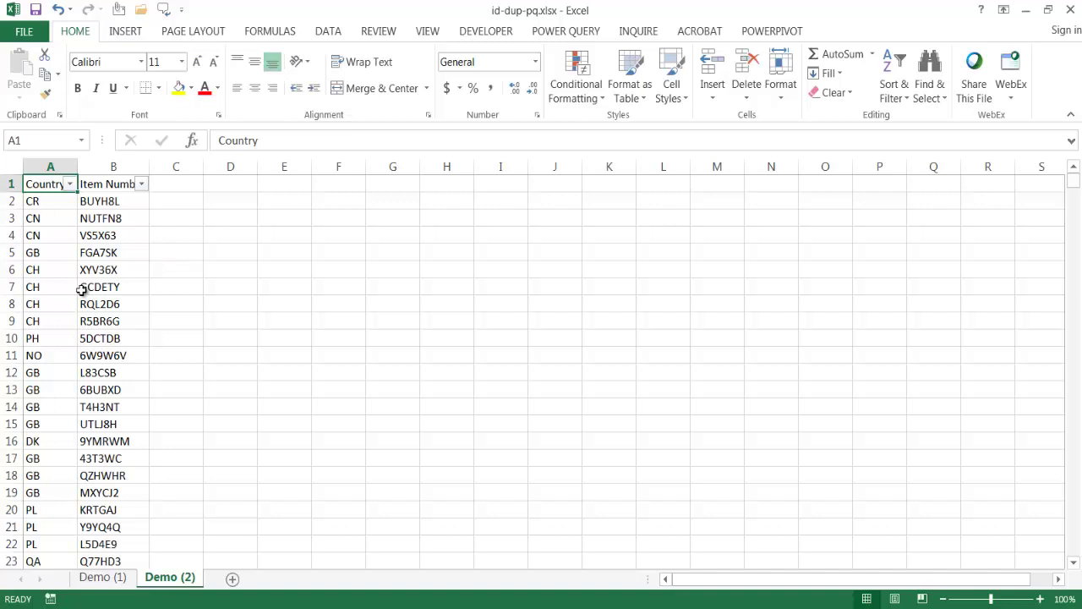
left_click(113, 258)
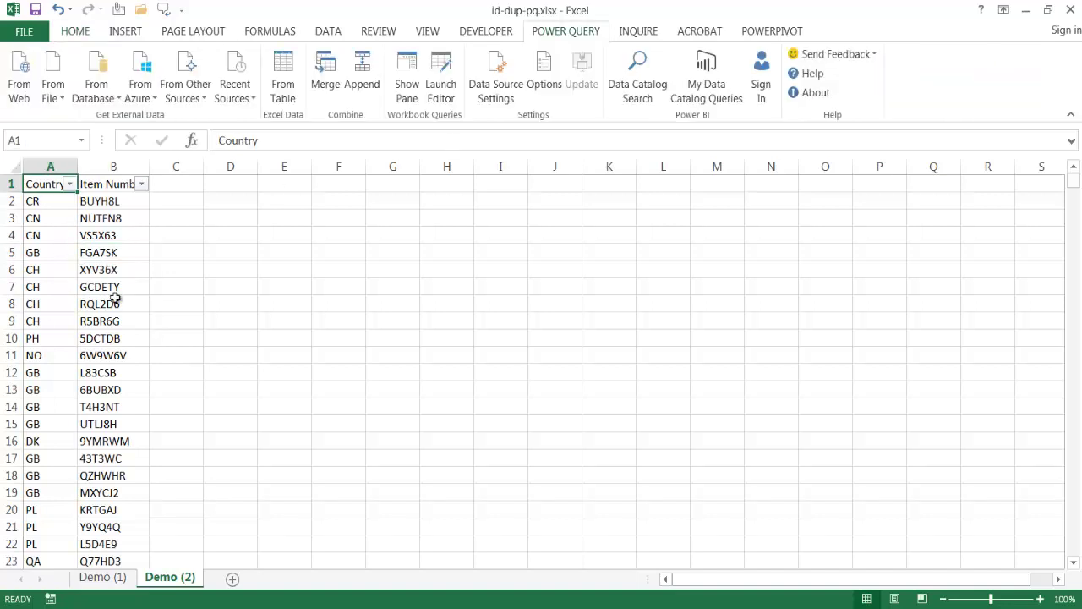
Load the Demo (2) data into a Power Query named Duplicates and use its first row as headers
left_click(284, 82)
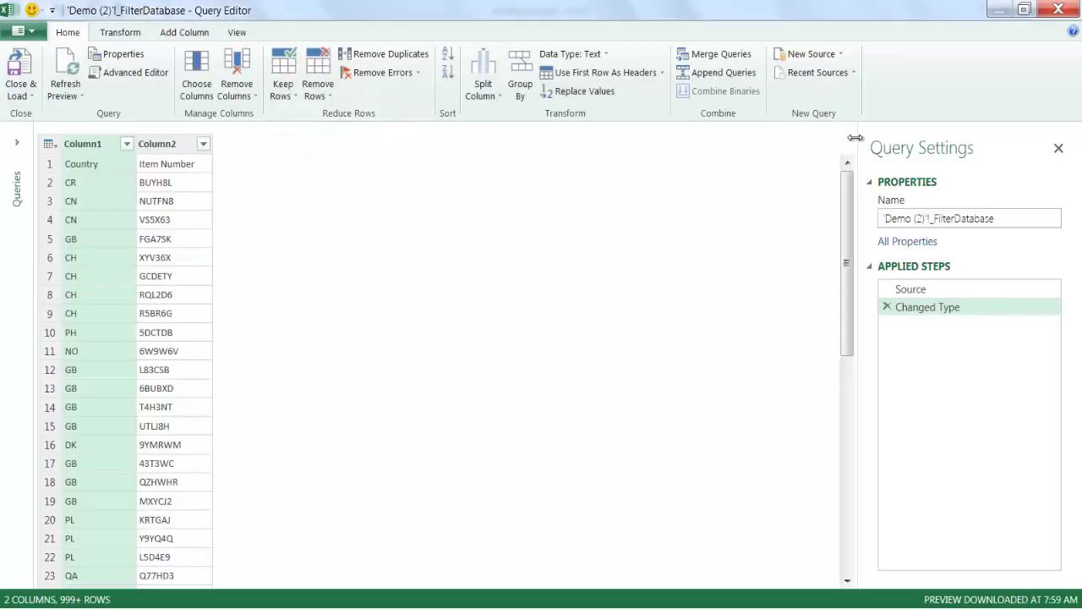
left_click(998, 220)
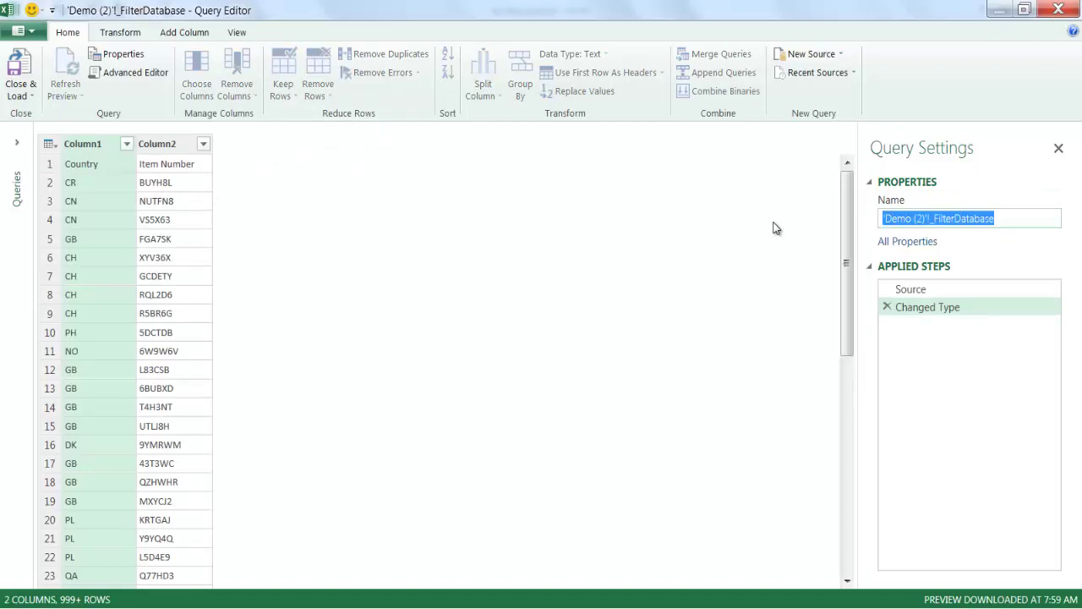
type("Duplicates")
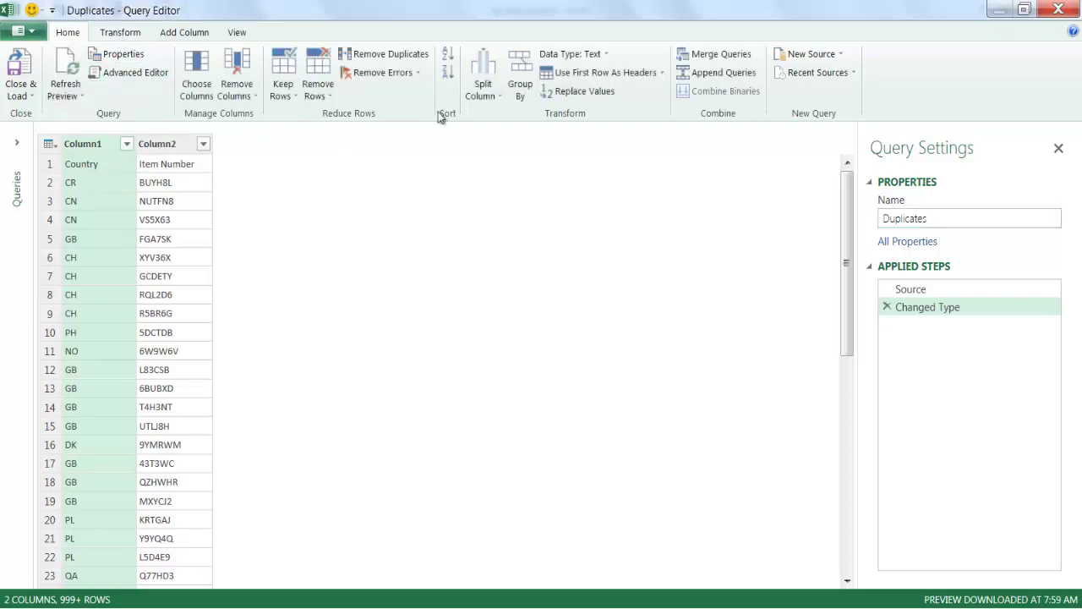
left_click(597, 76)
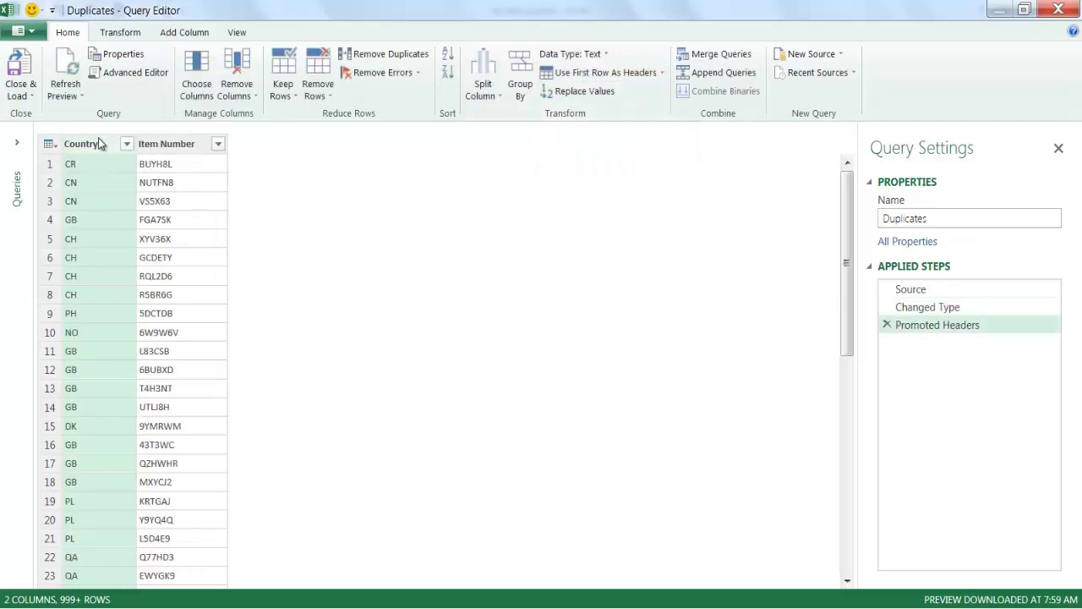
Group the Duplicates query by Item Number with a Count column that uses the Count Rows operation
left_click(170, 145)
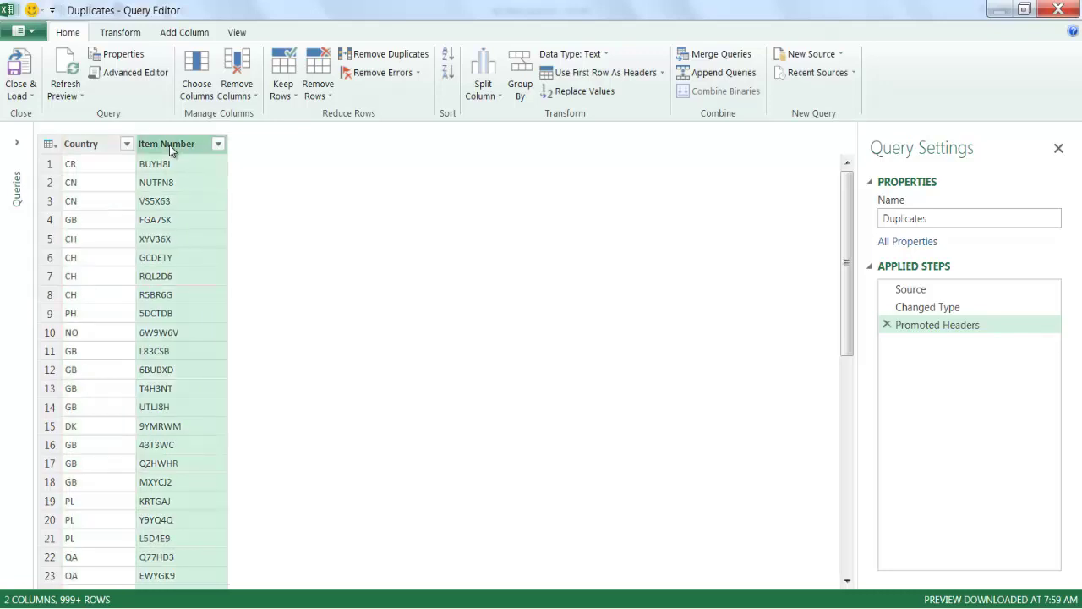
left_click(121, 34)
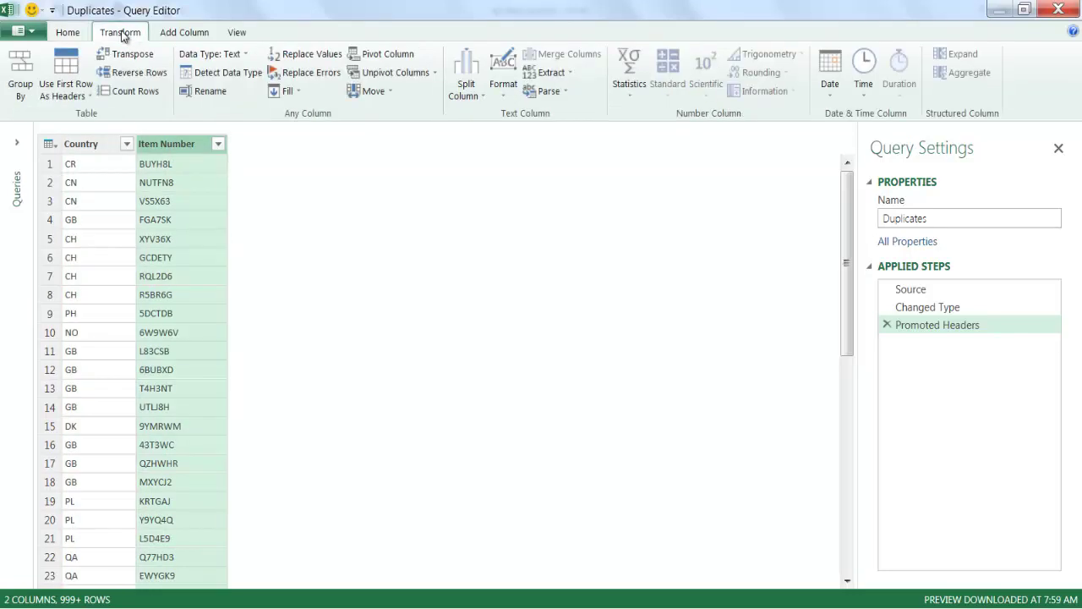
left_click(22, 78)
left_click(21, 78)
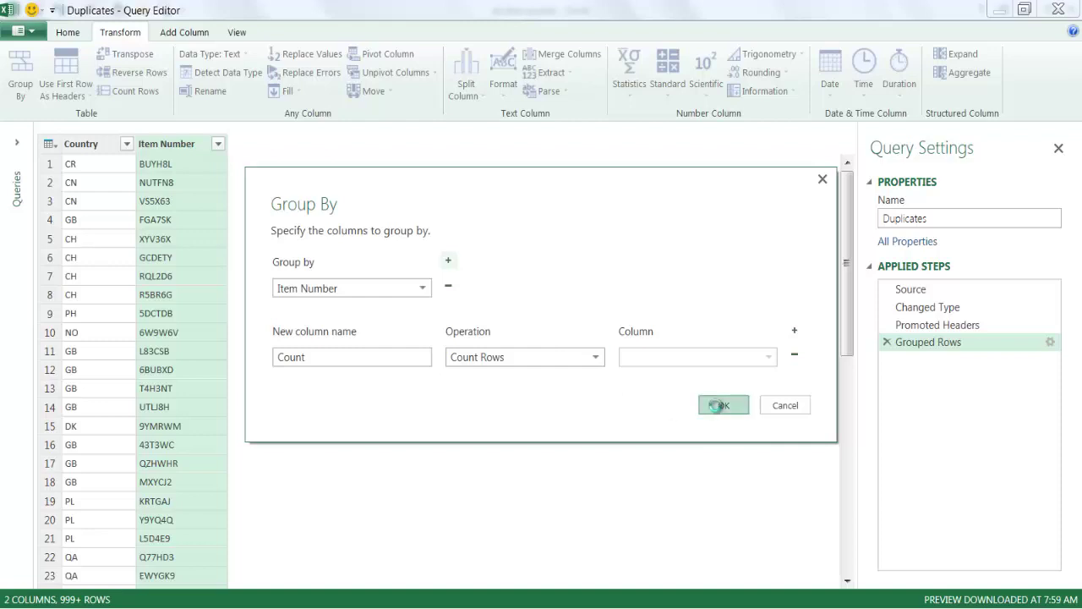
left_click(720, 405)
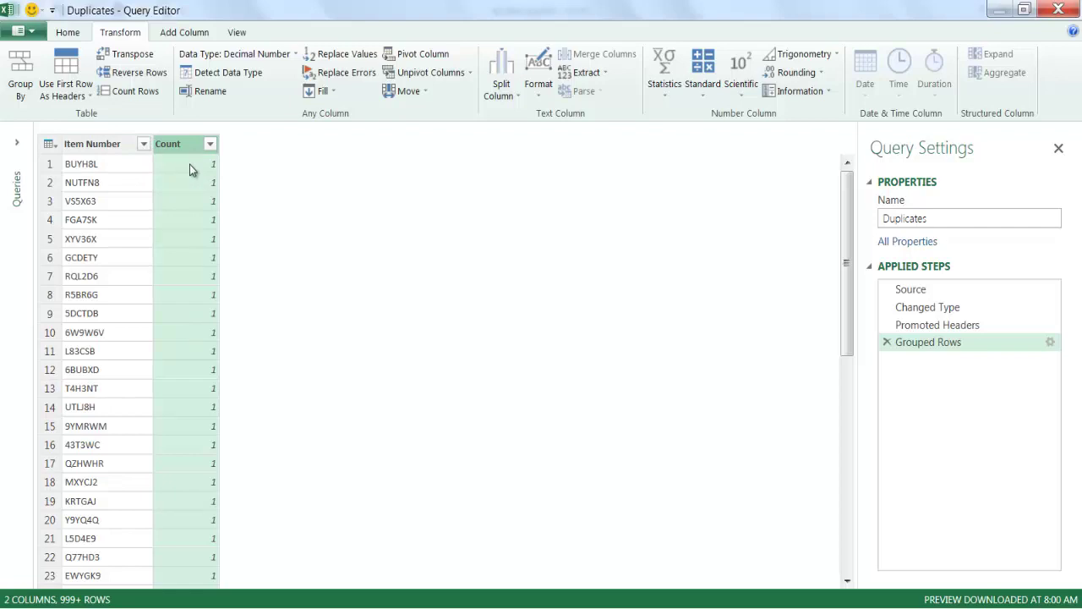
Load all values of the Count filter, exclude counts 1, 2 and 3 from the rows, and clear that filter
left_click(210, 145)
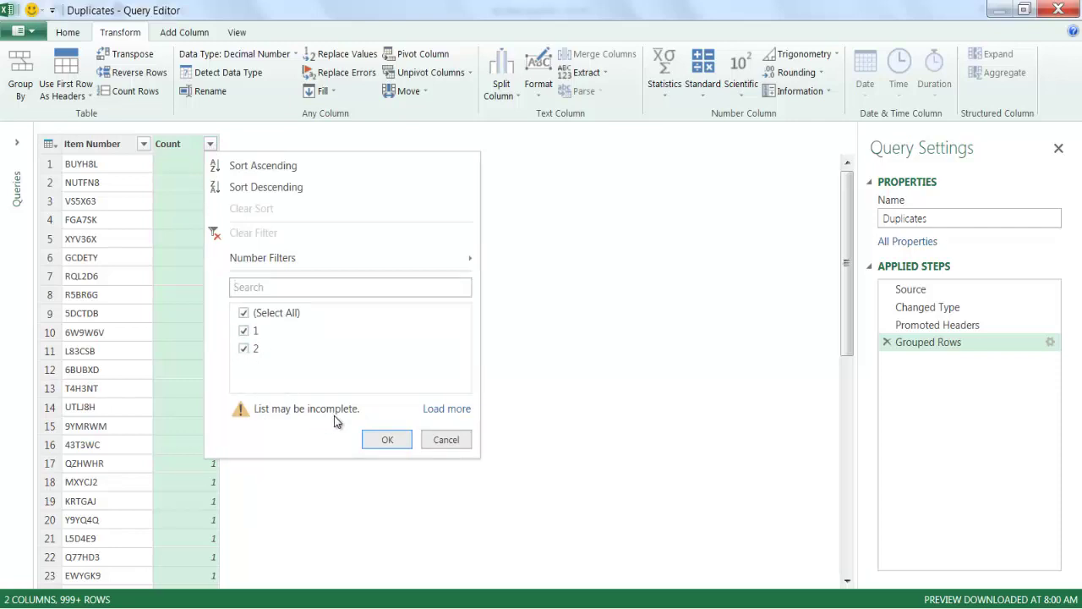
left_click(442, 411)
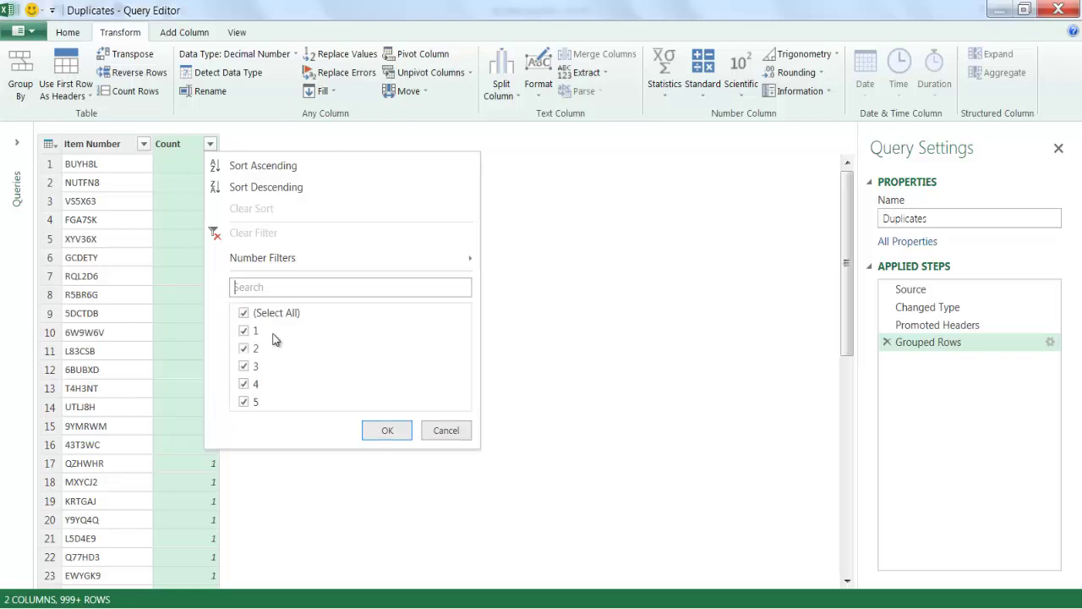
left_click(244, 330)
left_click(243, 348)
left_click(243, 366)
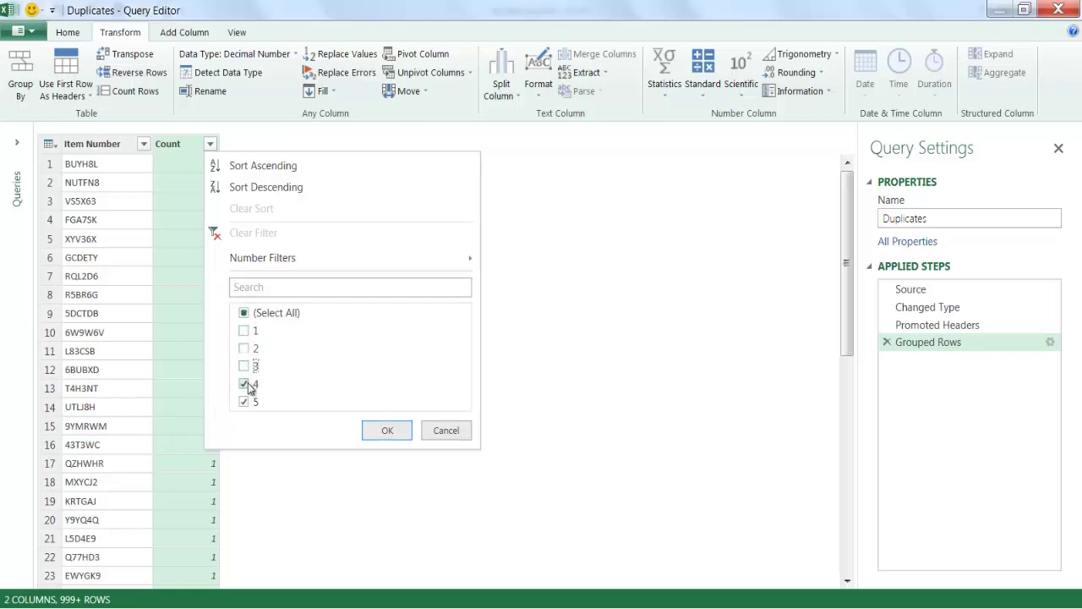
left_click(387, 429)
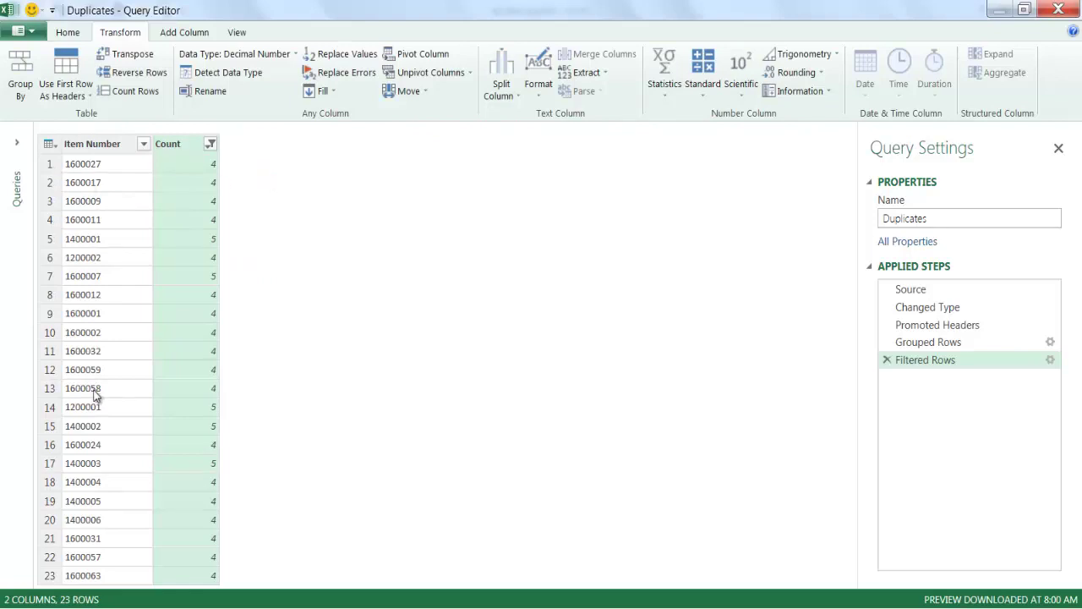
left_click(210, 145)
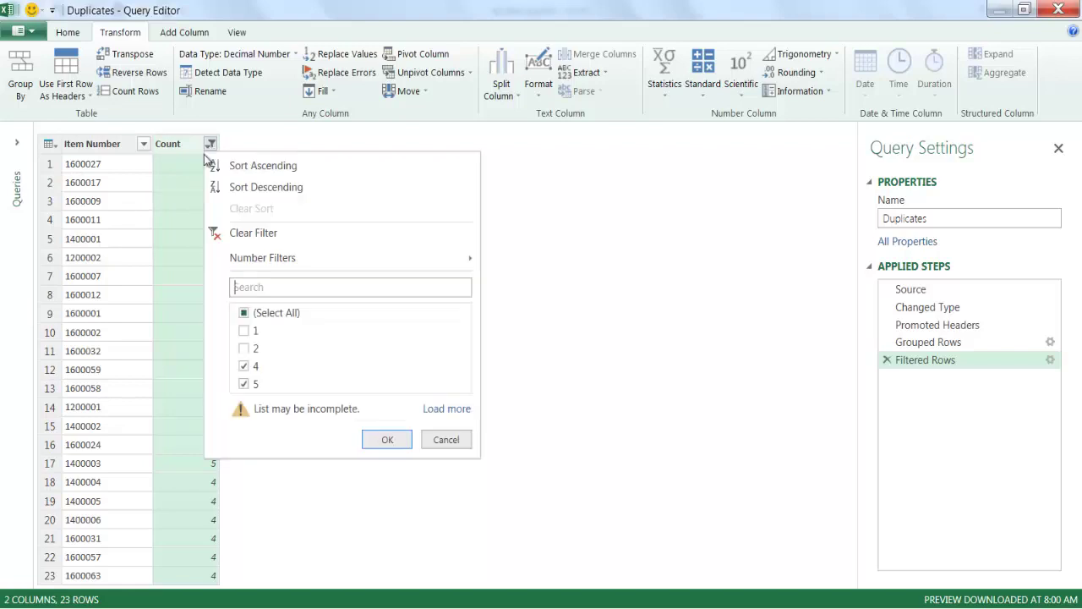
left_click(251, 234)
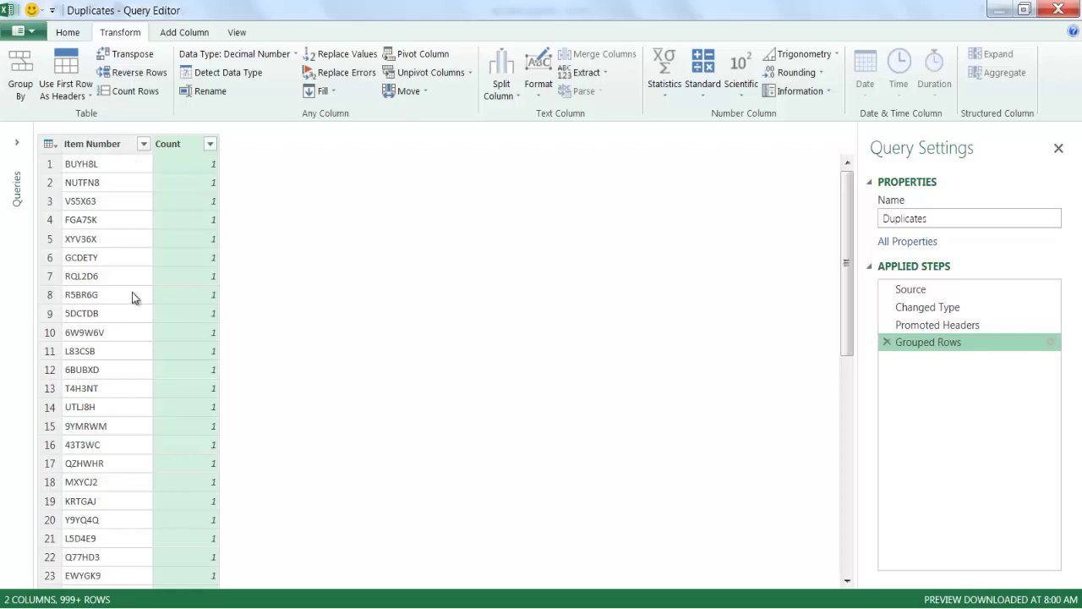
Close the query and load its grouped rows into a new worksheet, and go back to the Demo (2) sheet
left_click(70, 33)
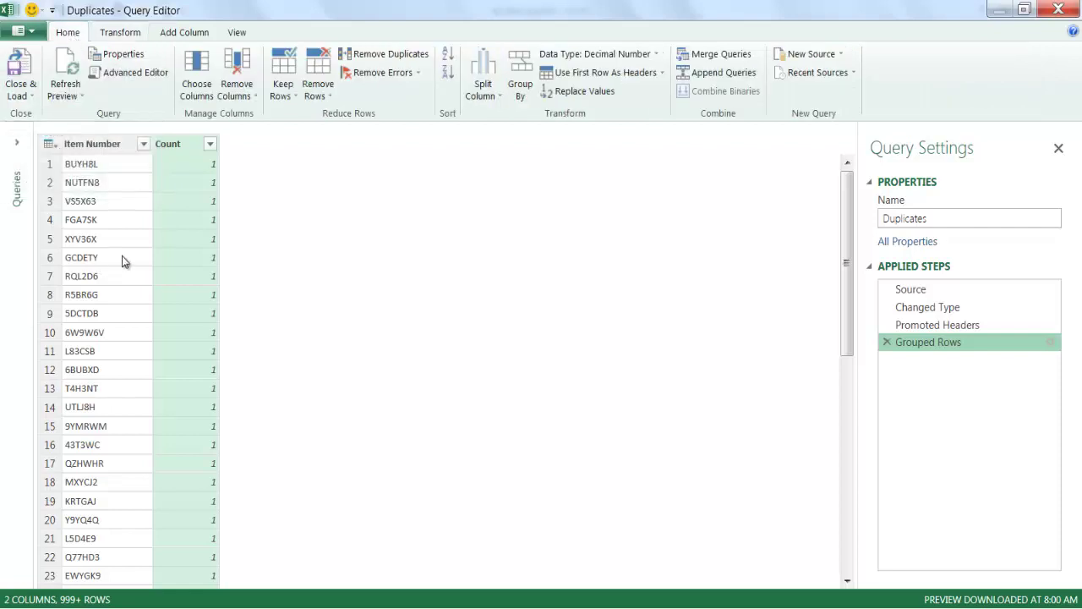
left_click(21, 68)
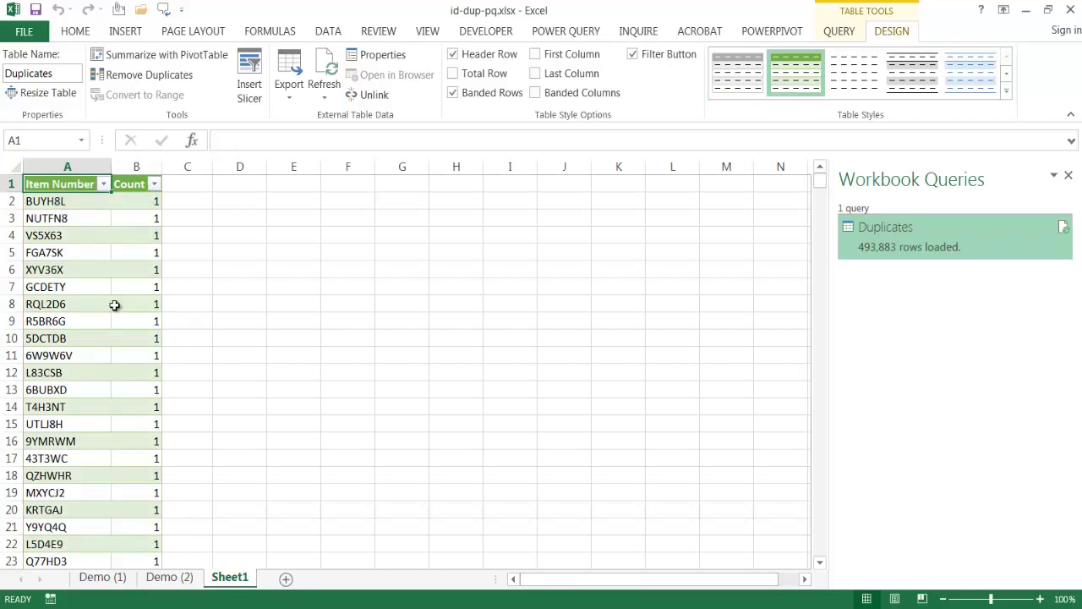
left_click(170, 577)
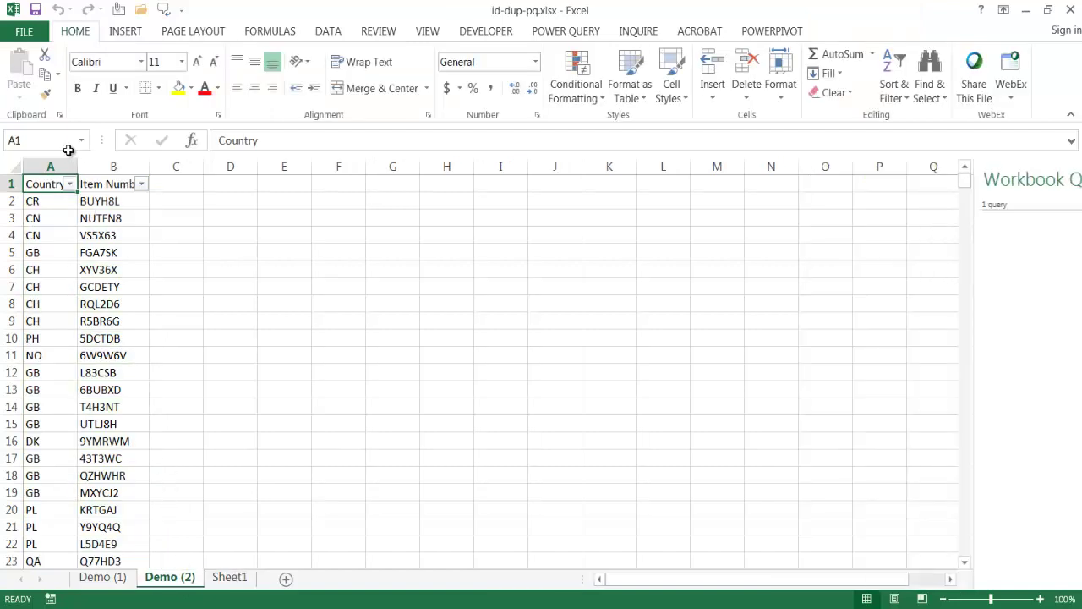
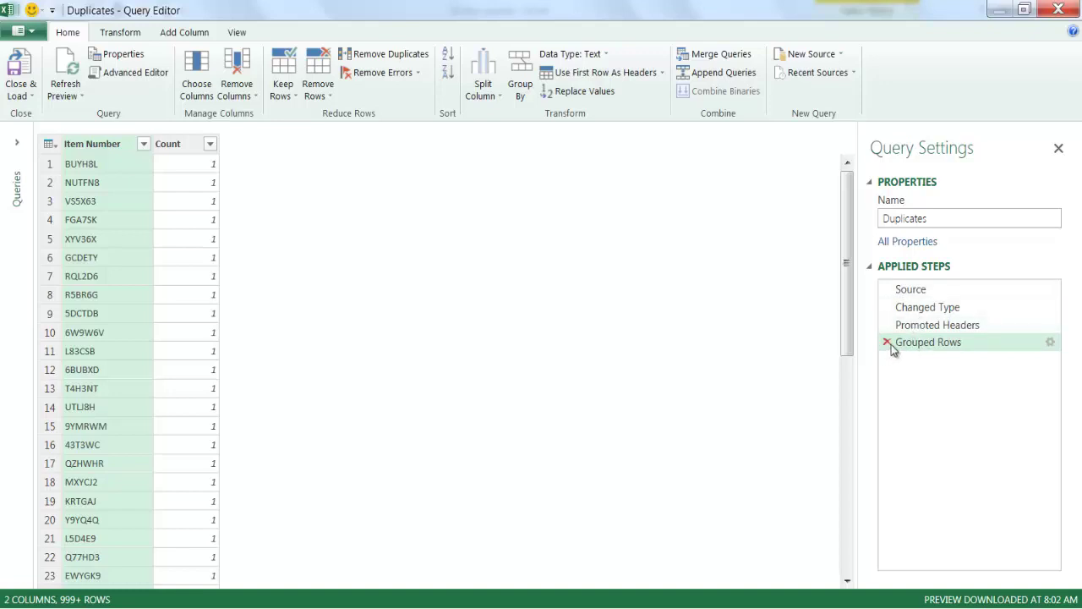
Replace the query's Grouped Rows step with a grouping by Item Number that adds Count with Count Rows and Detail with All Rows
left_click(887, 343)
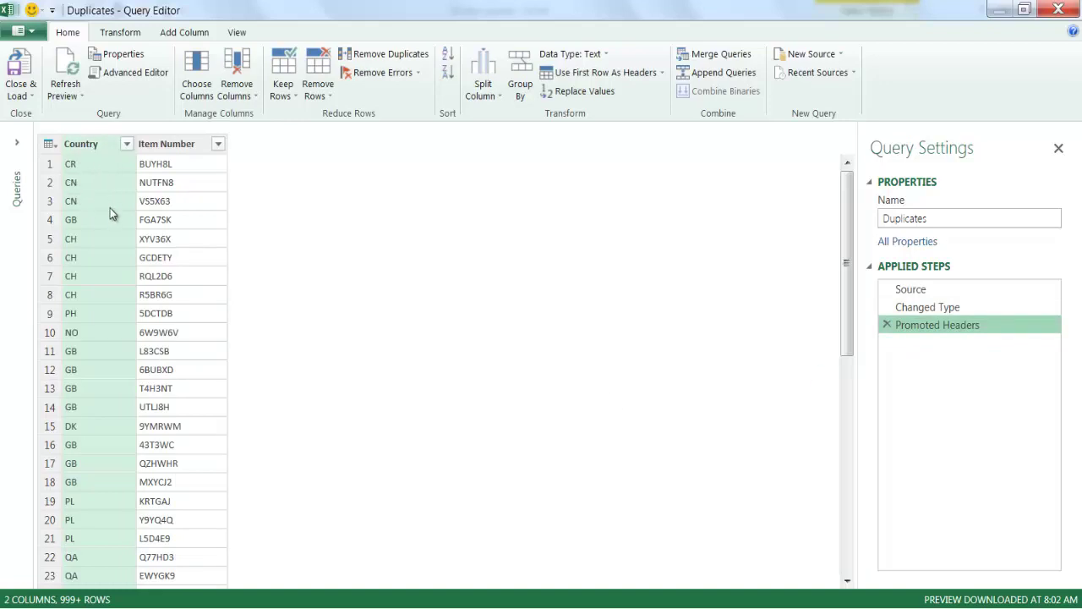
left_click(165, 145)
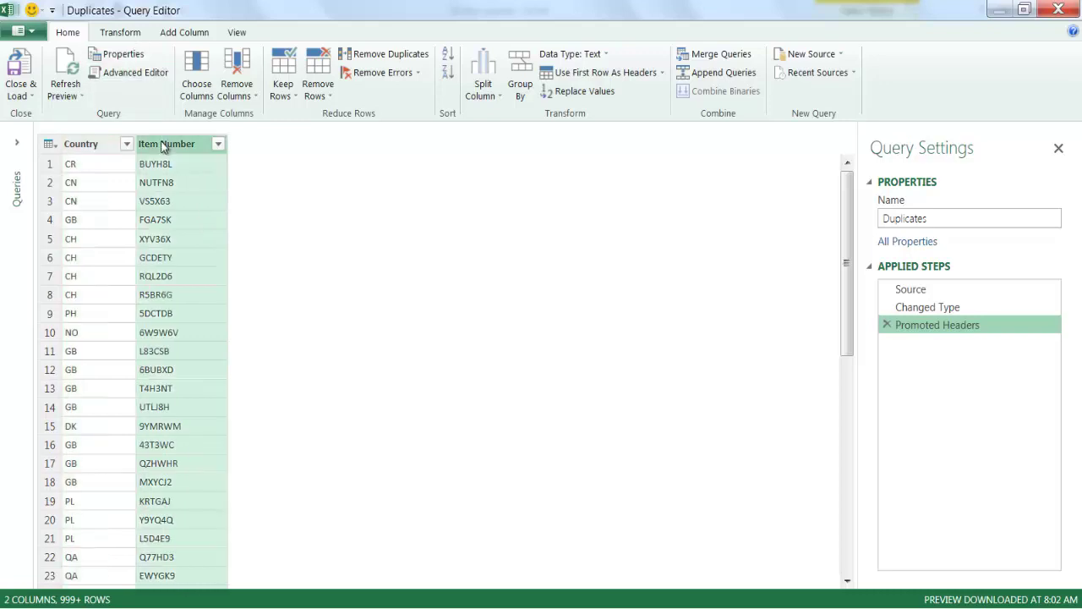
left_click(129, 38)
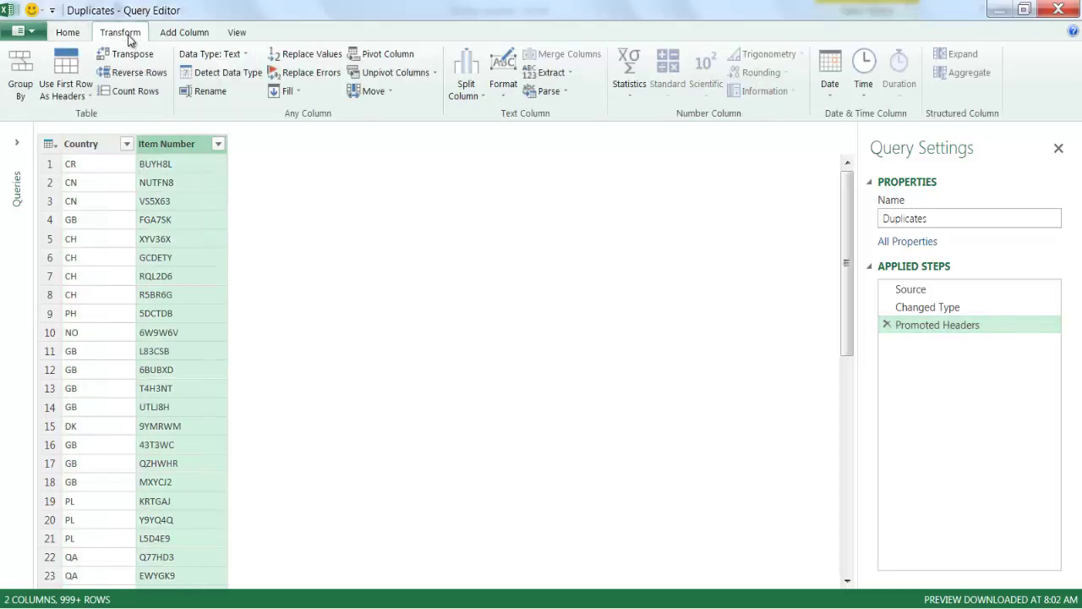
left_click(21, 91)
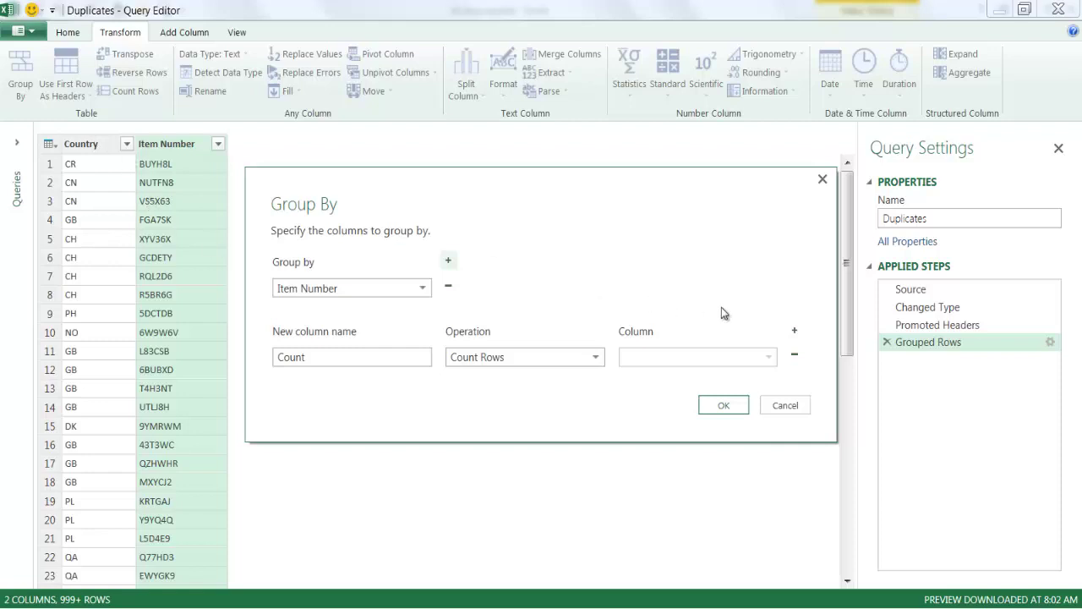
left_click(796, 330)
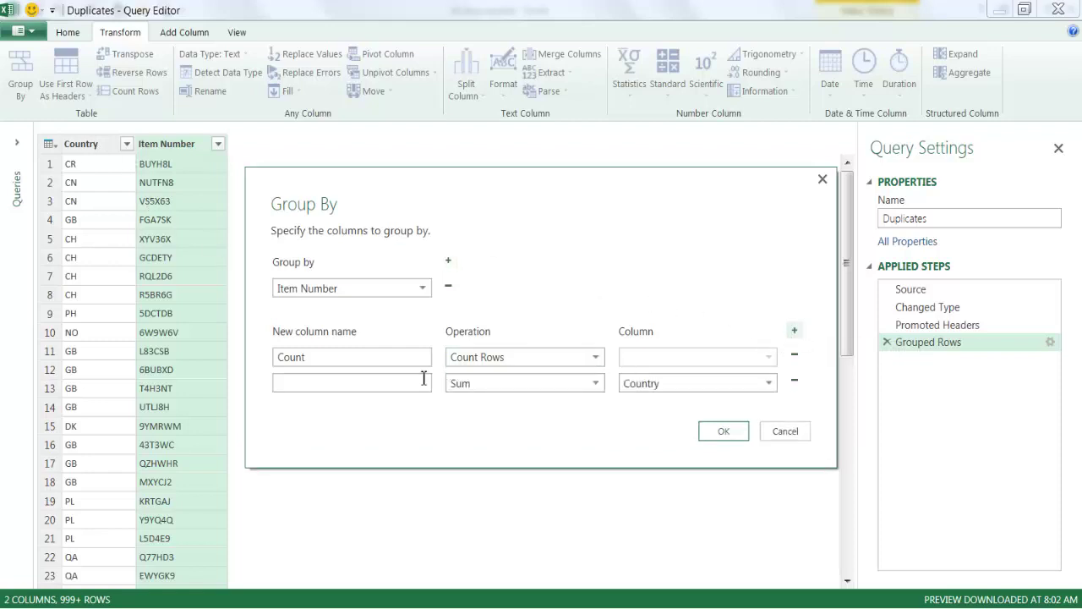
left_click(379, 383)
type("Detail")
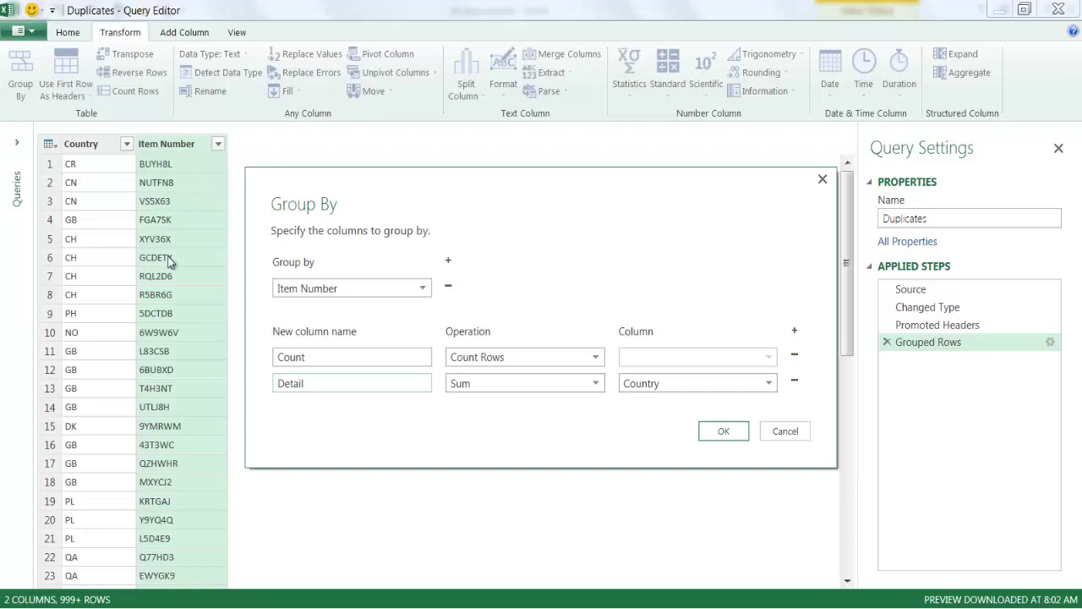
left_click(525, 381)
left_click(525, 522)
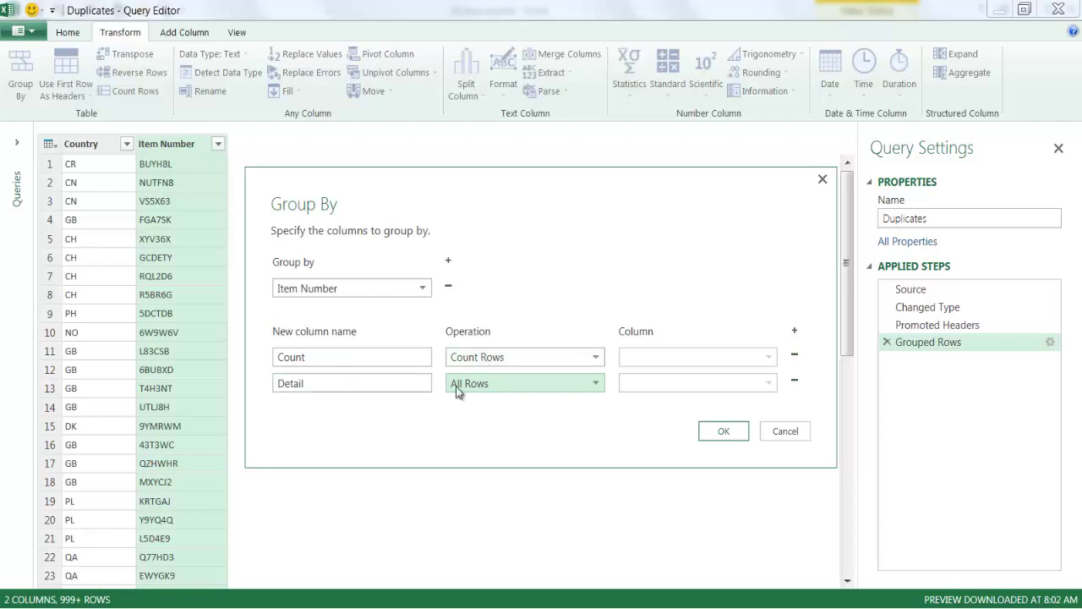
left_click(725, 431)
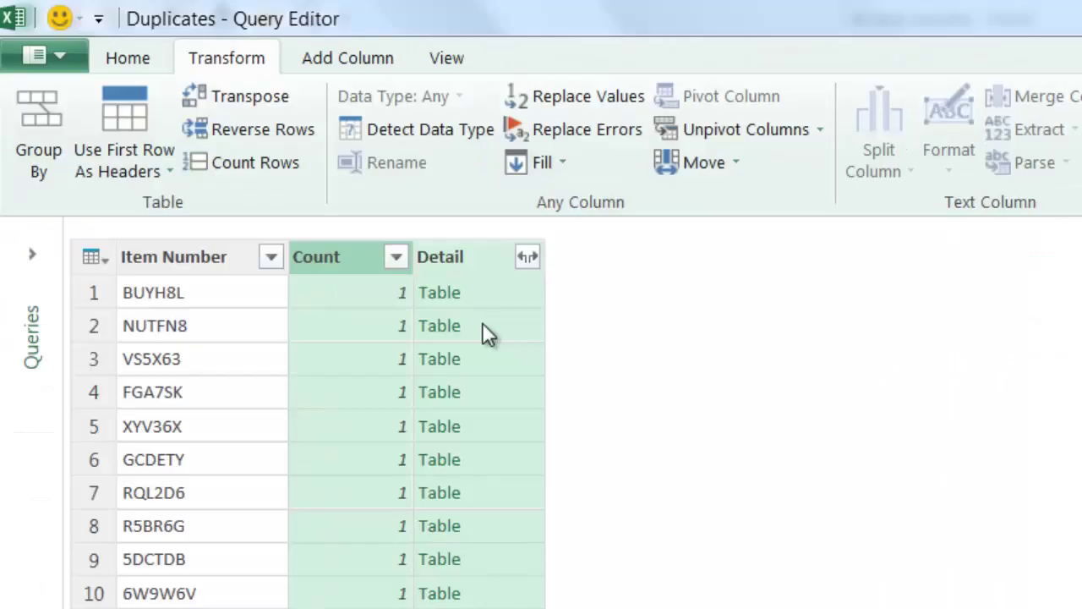
Expand the Detail column to only the Country field, without the original column name as prefix
left_click(528, 258)
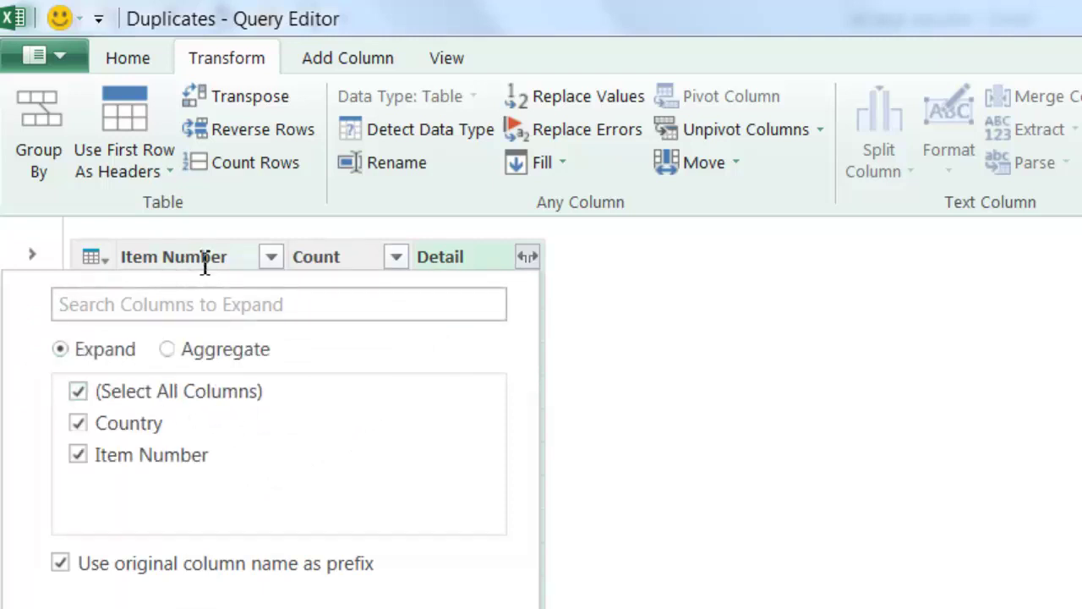
left_click(84, 460)
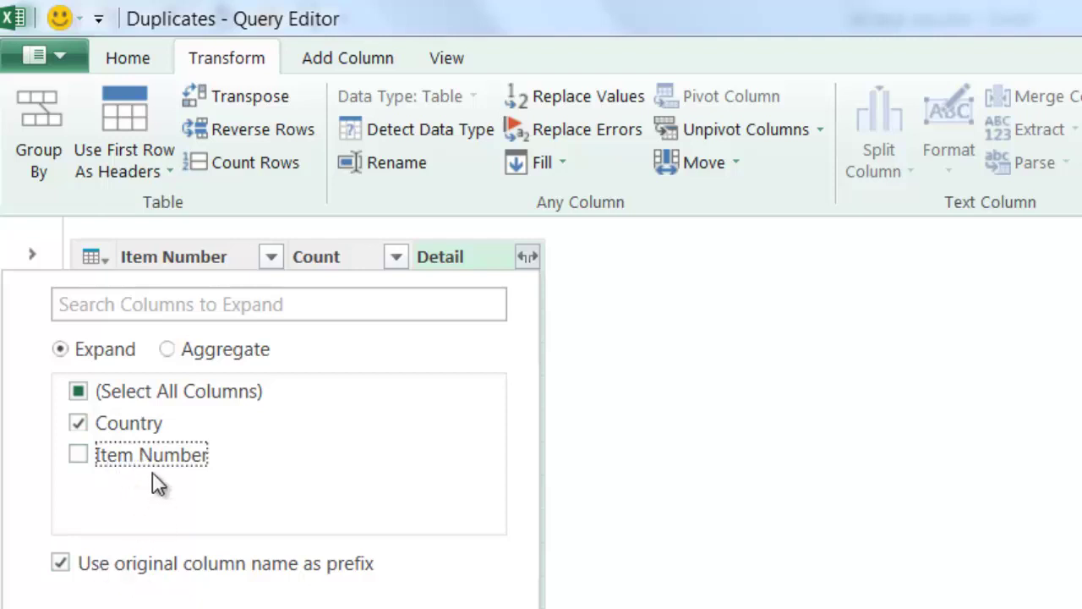
left_click(59, 564)
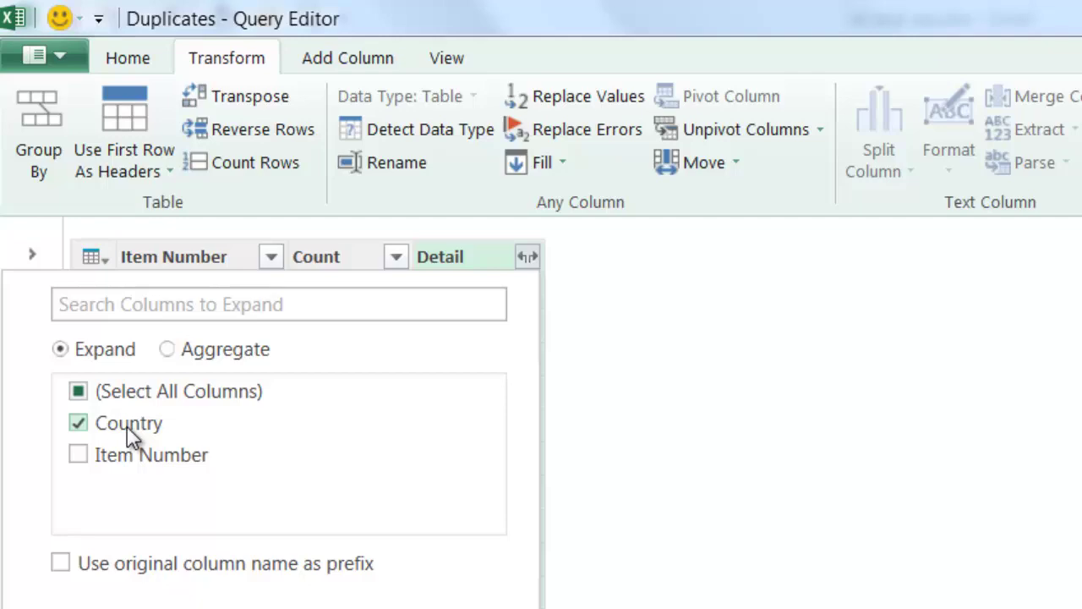
left_click(296, 608)
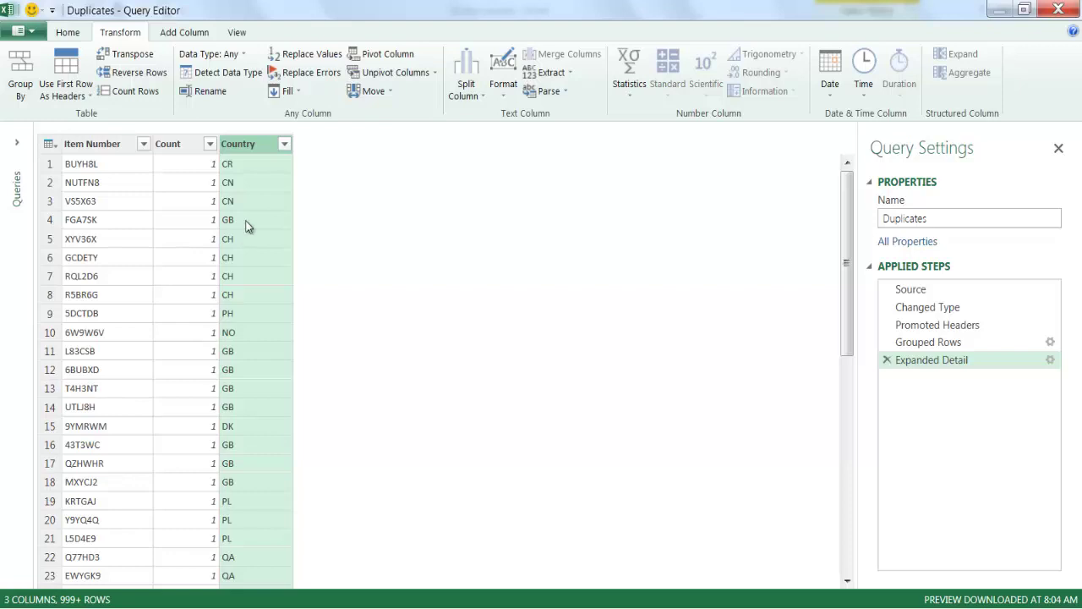
Load all values of the Count filter and exclude count 1 so that only duplicated item numbers remain
left_click(210, 144)
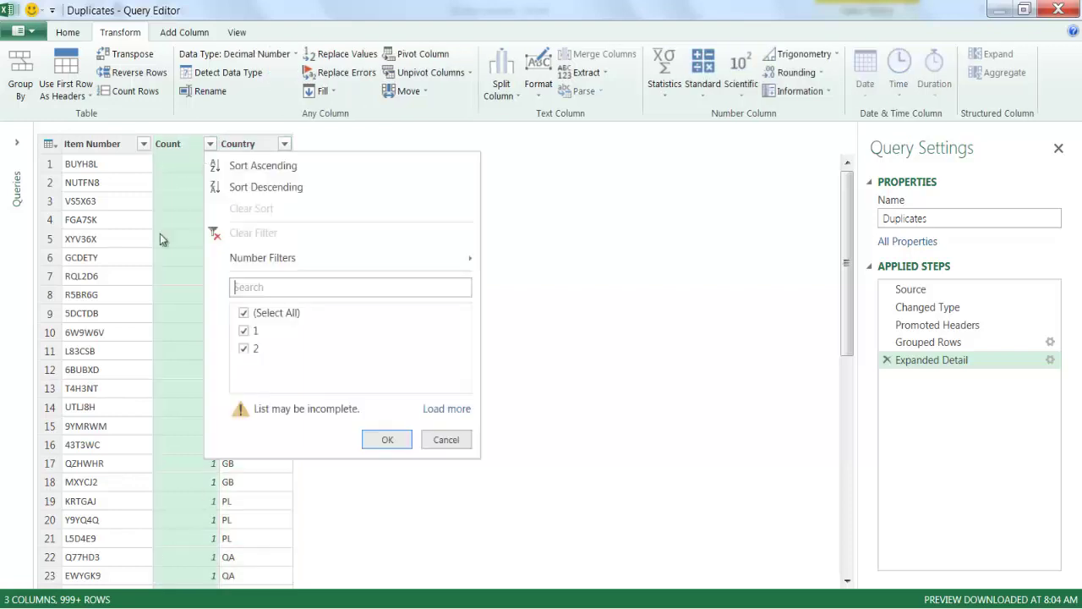
left_click(449, 415)
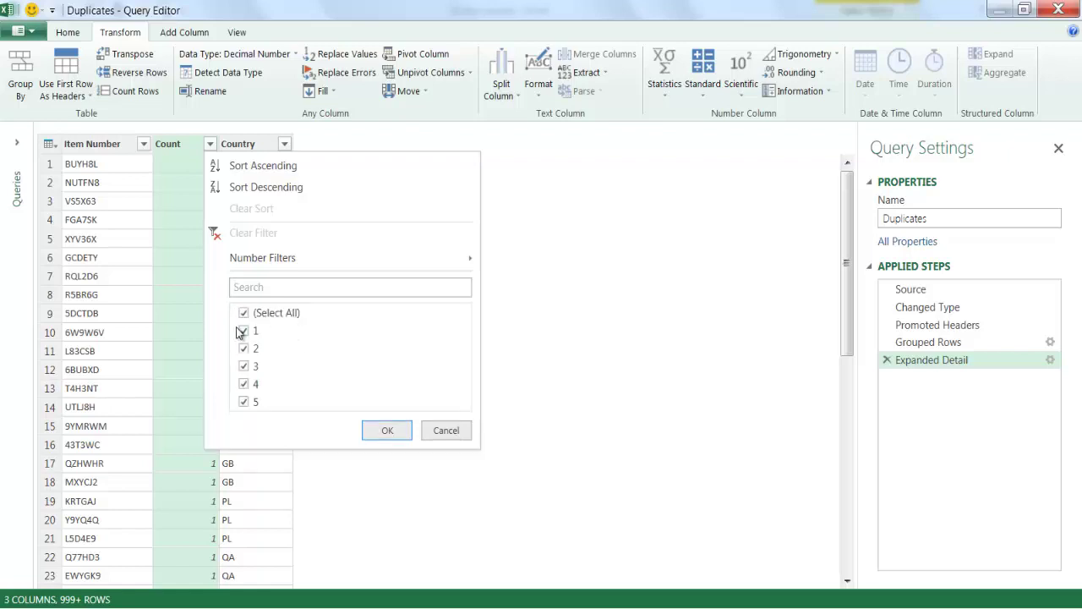
left_click(243, 332)
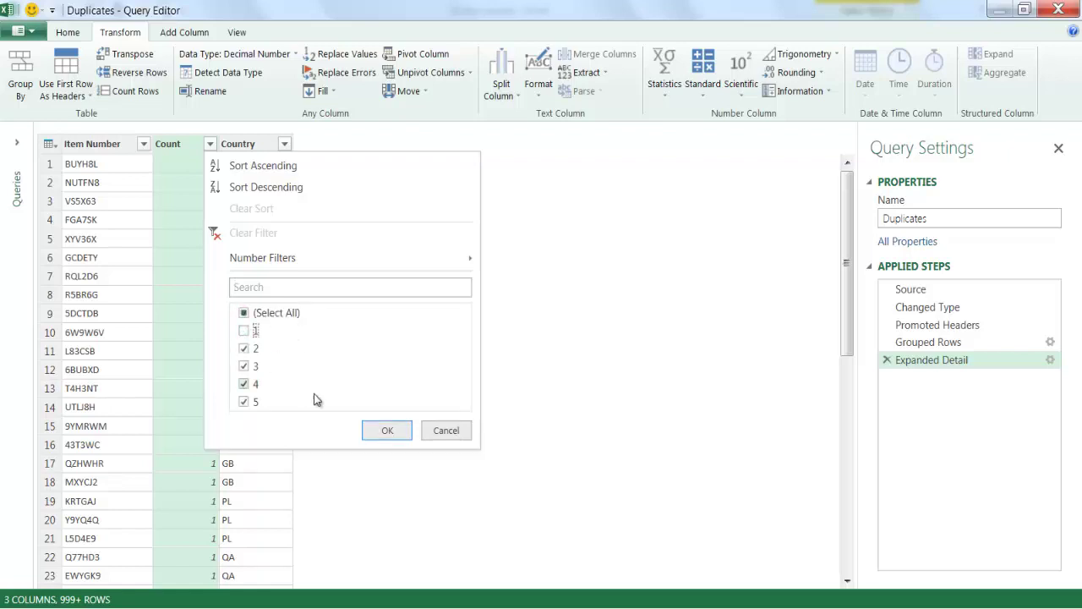
left_click(403, 430)
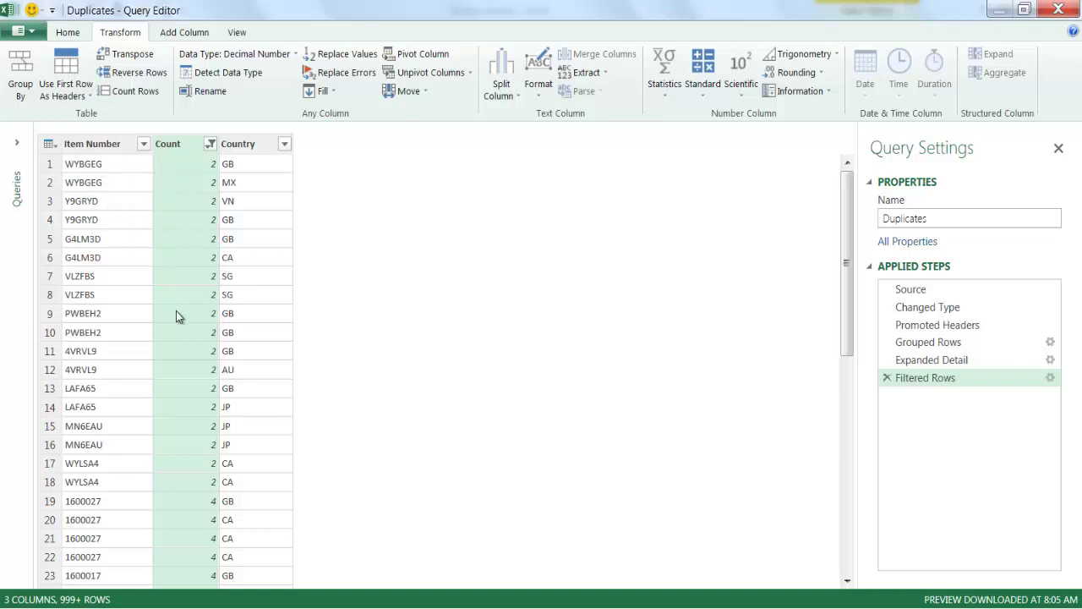
Close the query, load its filtered rows into the worksheet, and check the Item Number and Count cells of the first duplicated item
left_click(67, 32)
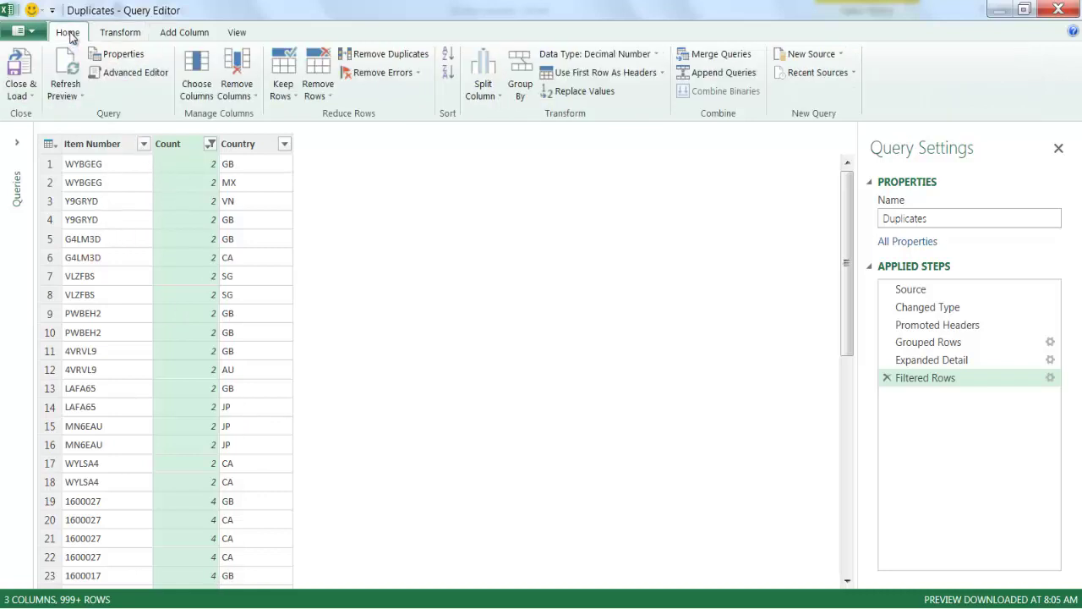
left_click(18, 72)
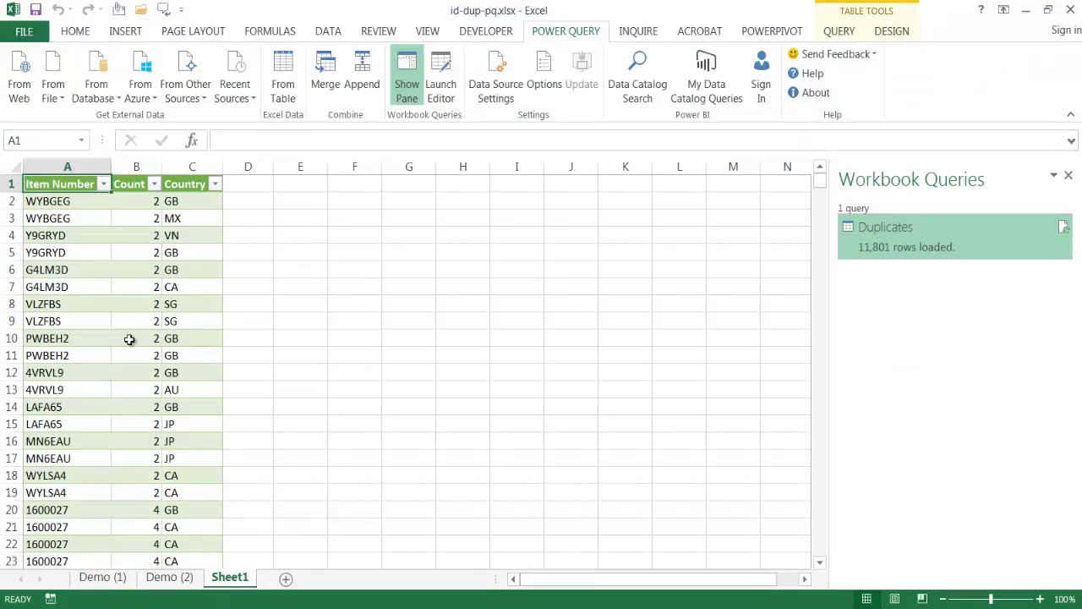
left_click_drag(126, 201, 131, 216)
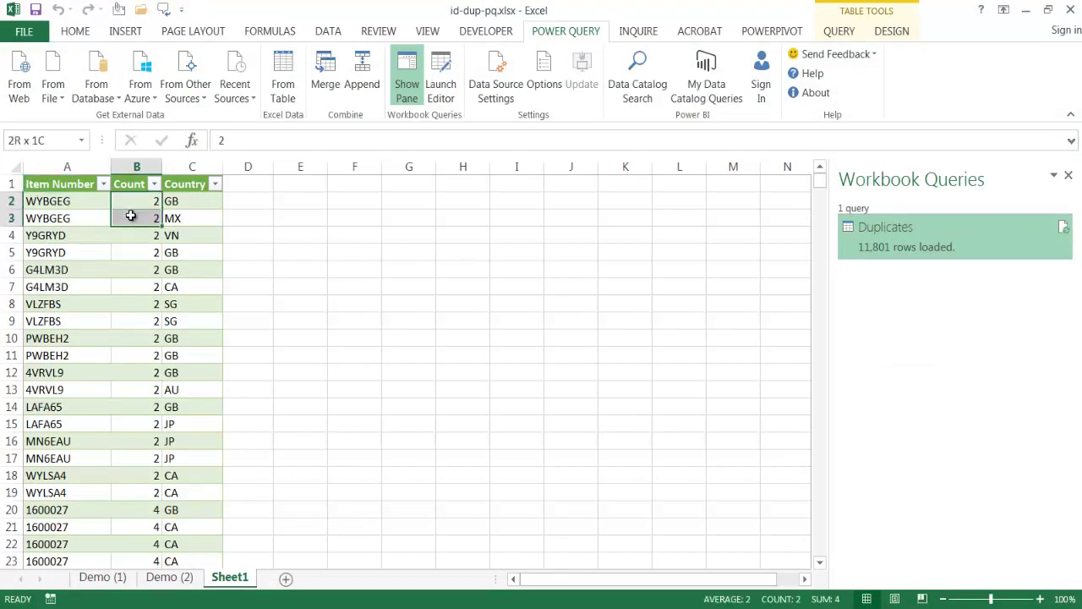
left_click(76, 201)
left_click(141, 201)
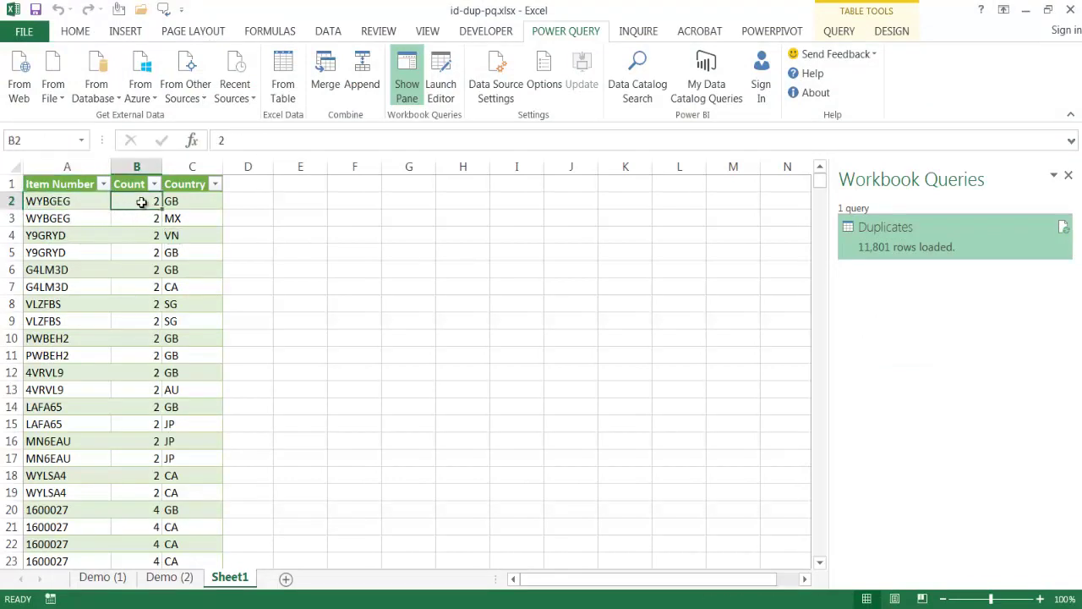
left_click_drag(84, 201, 57, 218)
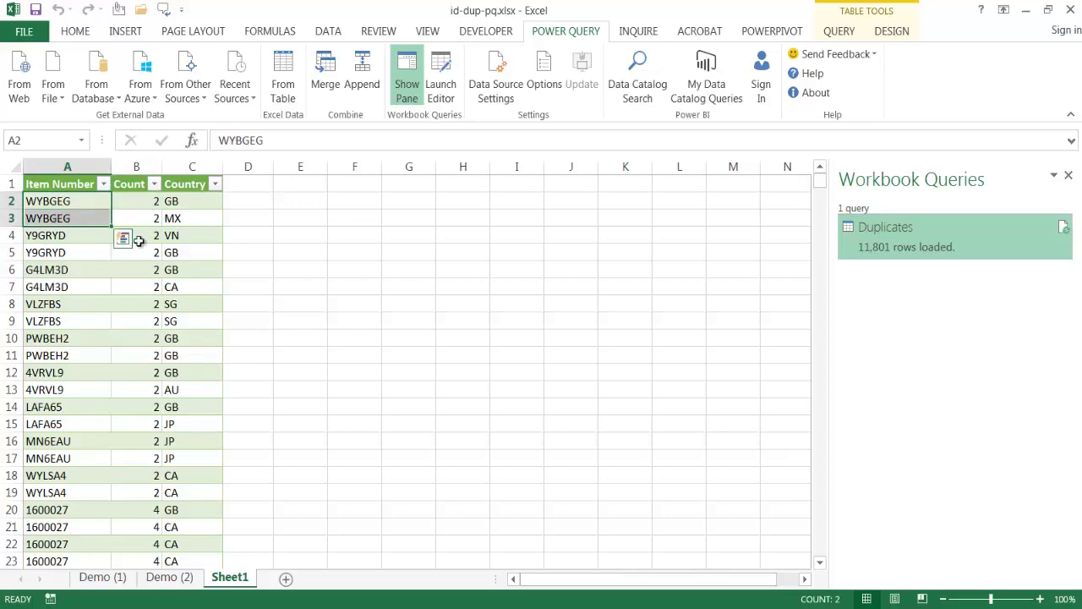
Go to the end of the loaded table's Count column and filter the column to show only the value 4
left_click(131, 379)
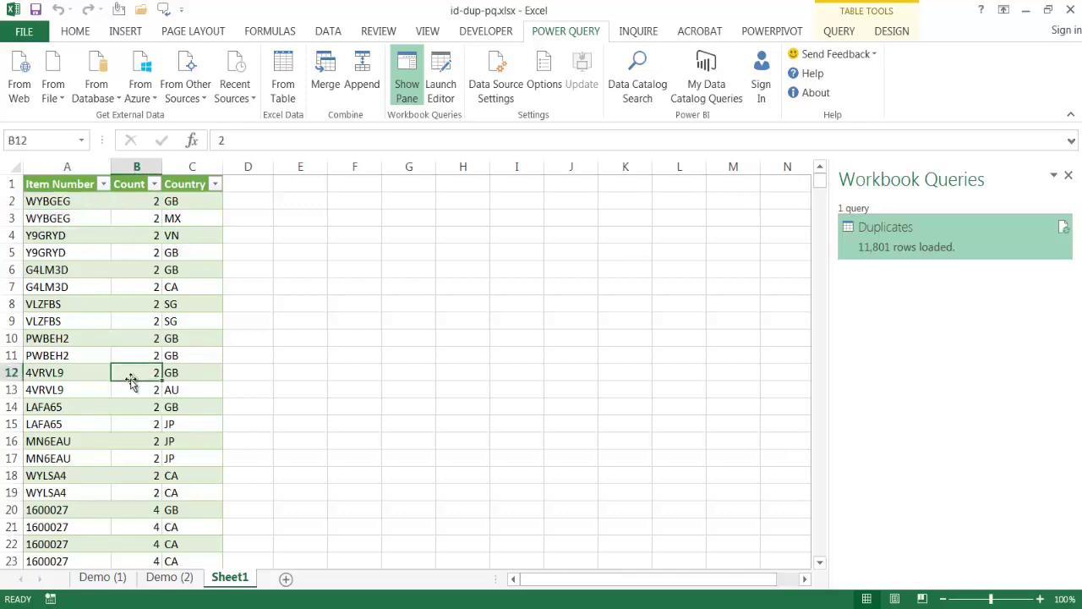
key("ctrl+Down")
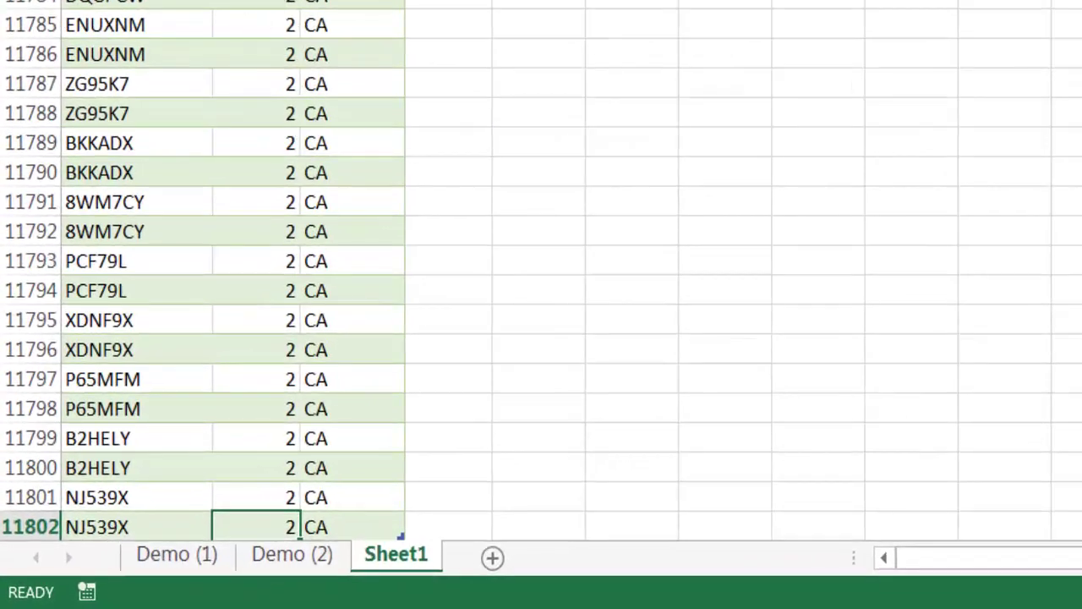
key("alt+Down")
left_click(76, 147)
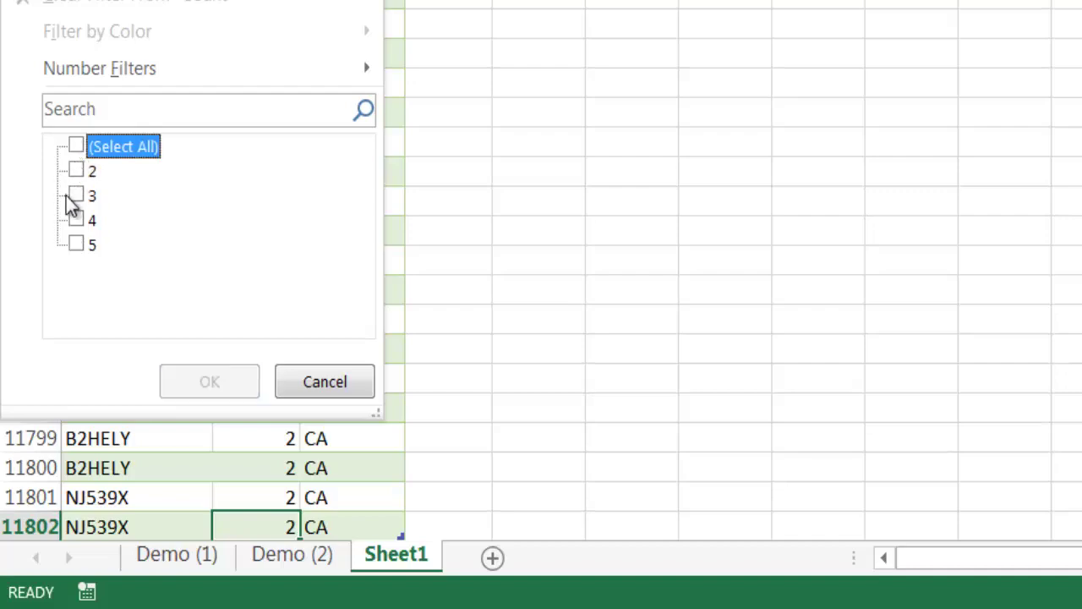
left_click(76, 220)
left_click(174, 413)
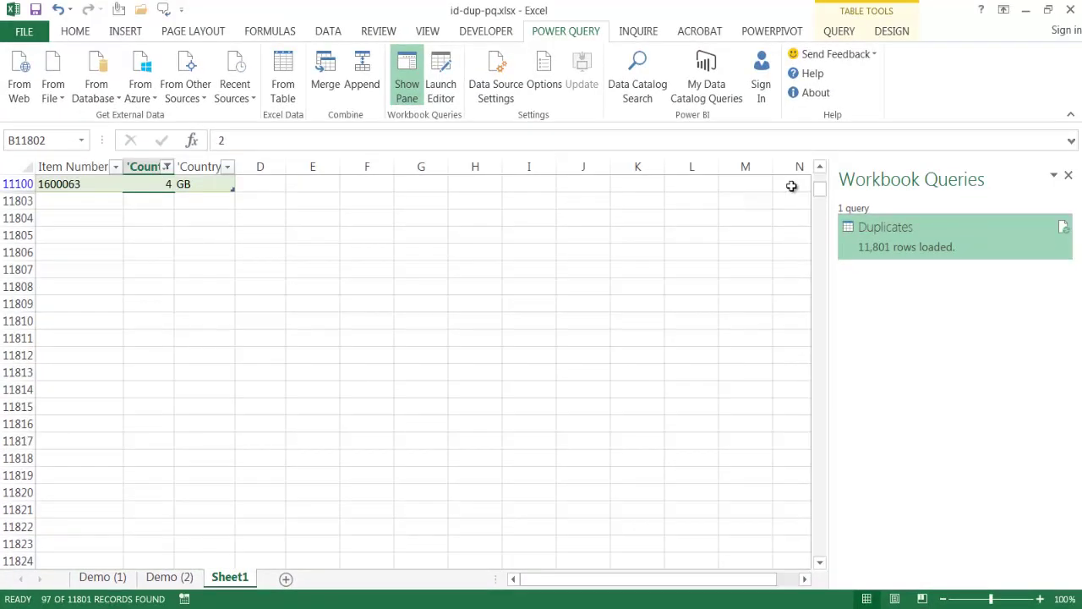
Examine the filtered rows near the end of the table, checking the Item Number and Count cells of item 1600031
left_click(820, 168)
left_click(821, 168)
left_click(821, 168)
left_click(821, 168)
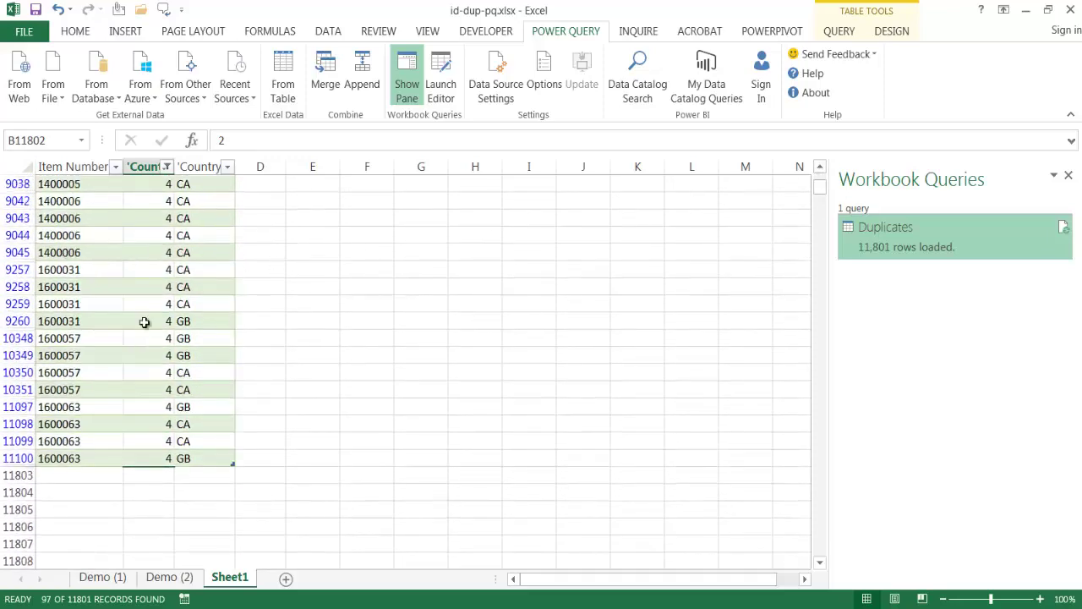
left_click(72, 270)
left_click_drag(72, 270, 97, 316)
left_click(151, 270)
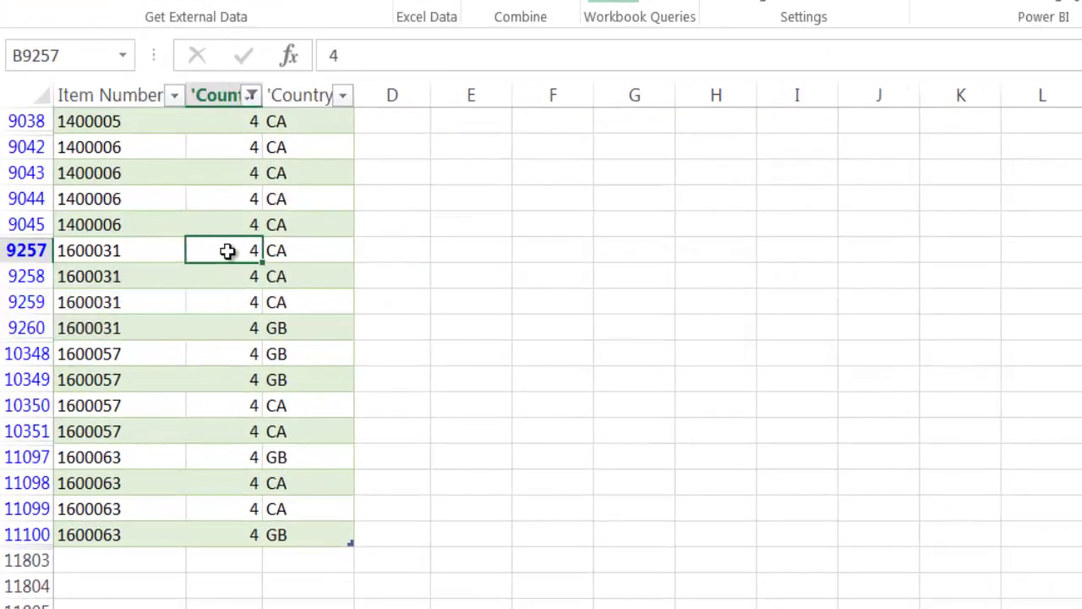